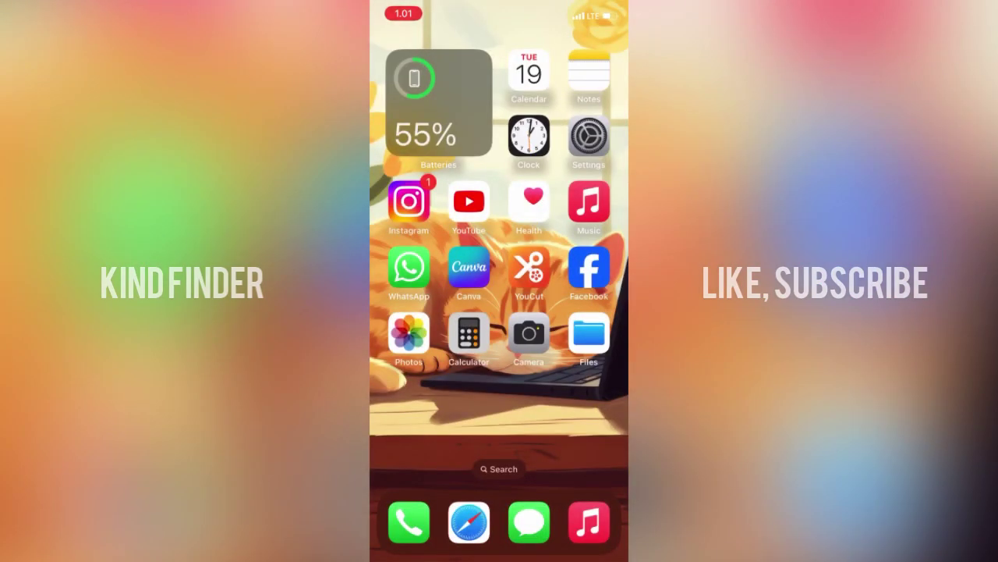
# - Launch Safari from the dock so its Favorites start page appears
pyautogui.click(468, 522)
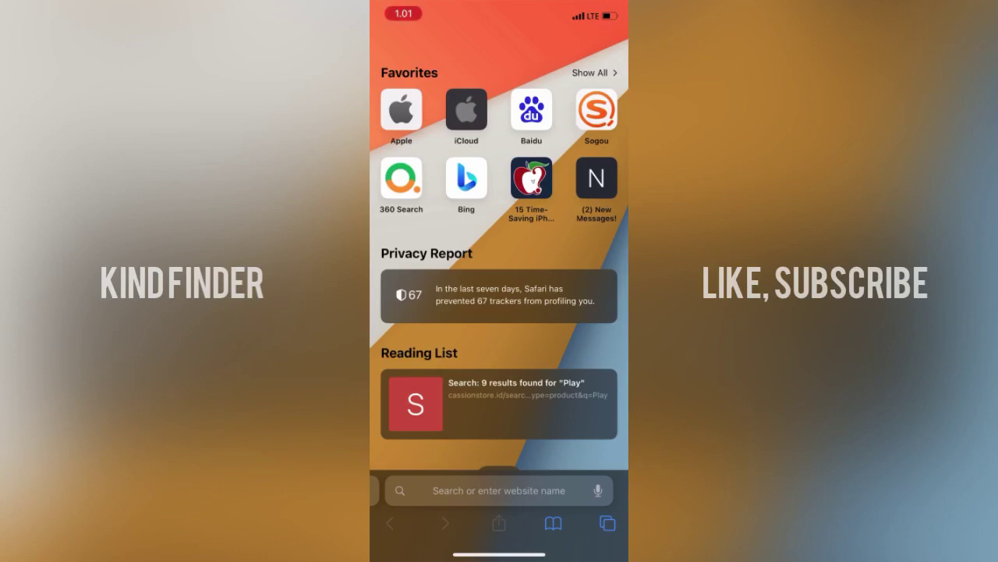
# - Lift the MacRumors '15 Time-Saving iPhone' favorite and carry it into the app switcher
pyautogui.scroll(-3, 499, 281)
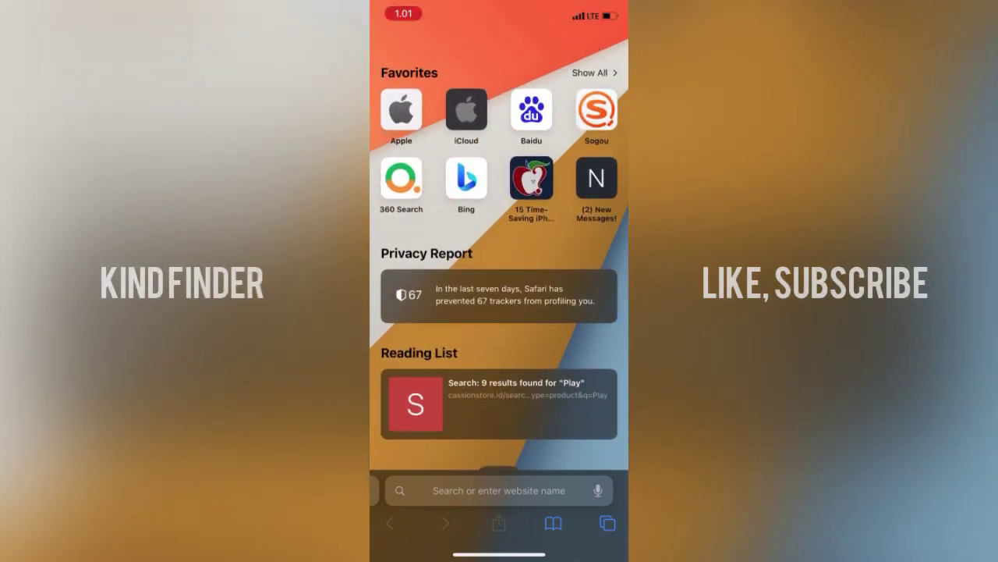
pyautogui.scroll(-1, 499, 281)
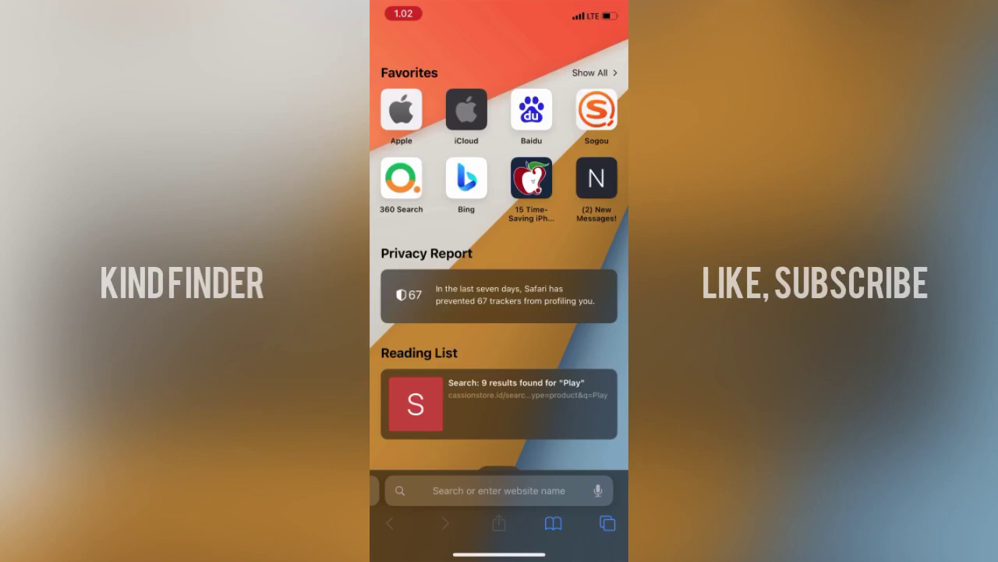
pyautogui.click(531, 178)
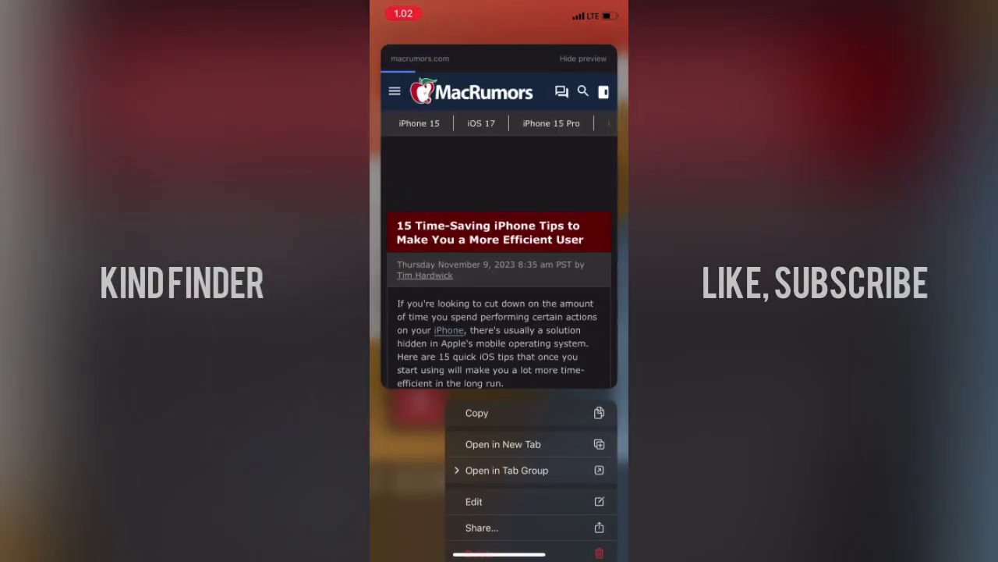
pyautogui.moveTo(531, 178)
pyautogui.mouseDown()
pyautogui.moveTo(524, 240)
pyautogui.moveTo(537, 278)
pyautogui.moveTo(525, 292)
pyautogui.moveTo(537, 337)
pyautogui.moveTo(526, 403)
pyautogui.moveTo(559, 336)
pyautogui.moveTo(547, 336)
pyautogui.mouseUp()
pyautogui.moveTo(500, 555); pyautogui.dragTo(483, 453)
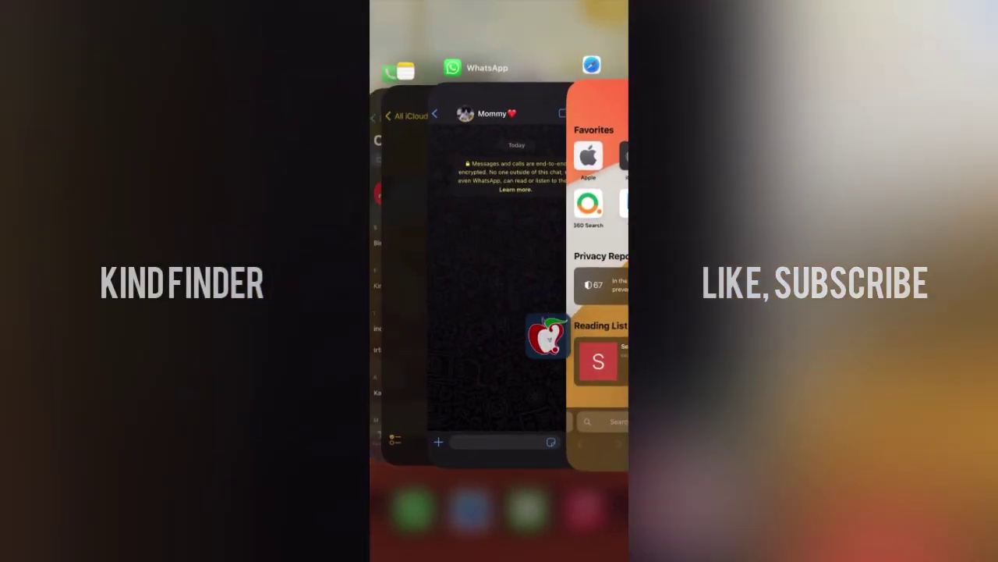
# - Drop the MacRumors tips link into the WhatsApp message field and send it
pyautogui.click(499, 273)
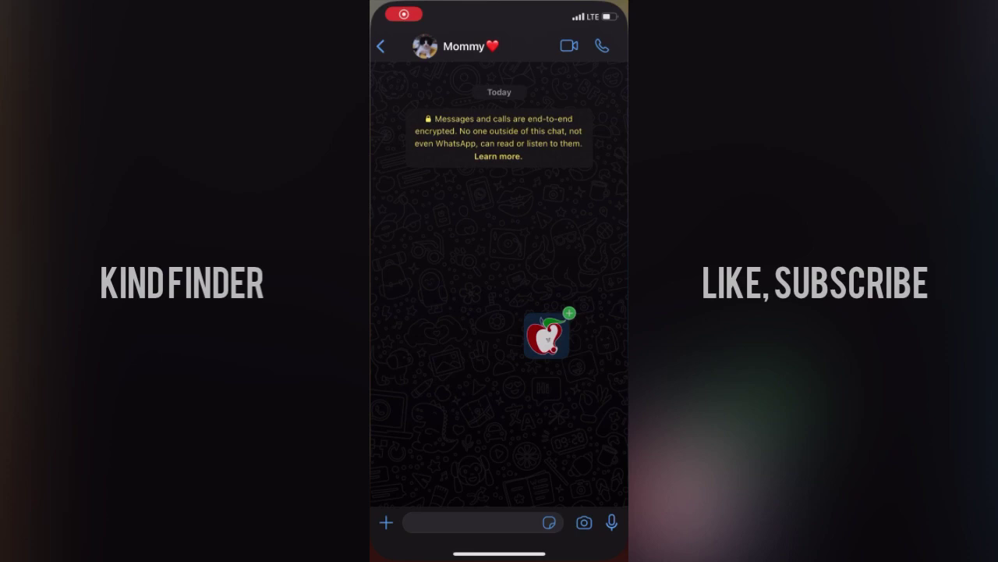
pyautogui.moveTo(546, 334)
pyautogui.mouseDown()
pyautogui.moveTo(479, 361)
pyautogui.moveTo(482, 343)
pyautogui.moveTo(475, 355)
pyautogui.moveTo(453, 503)
pyautogui.moveTo(461, 533)
pyautogui.moveTo(468, 524)
pyautogui.moveTo(453, 521)
pyautogui.mouseUp()
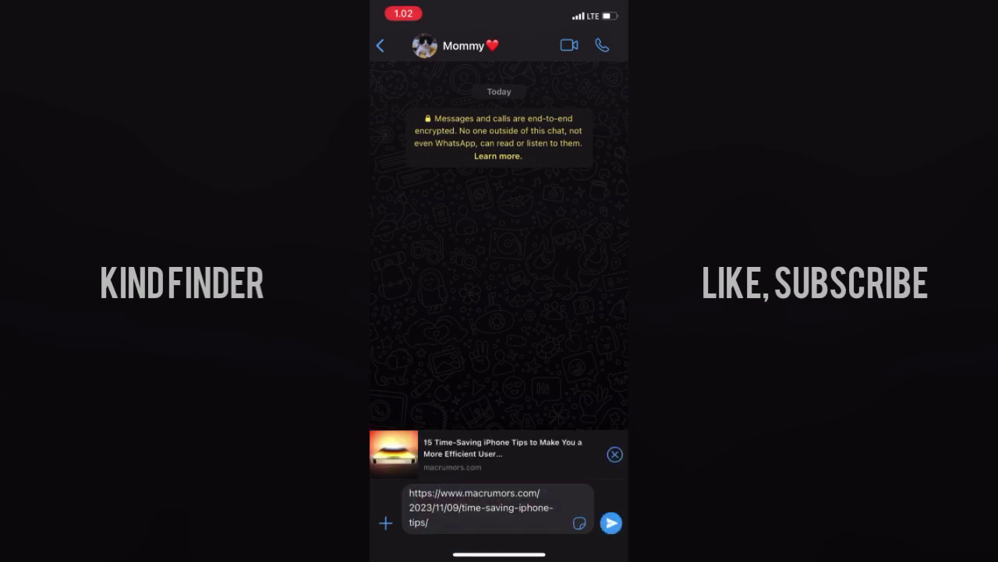
pyautogui.click(611, 522)
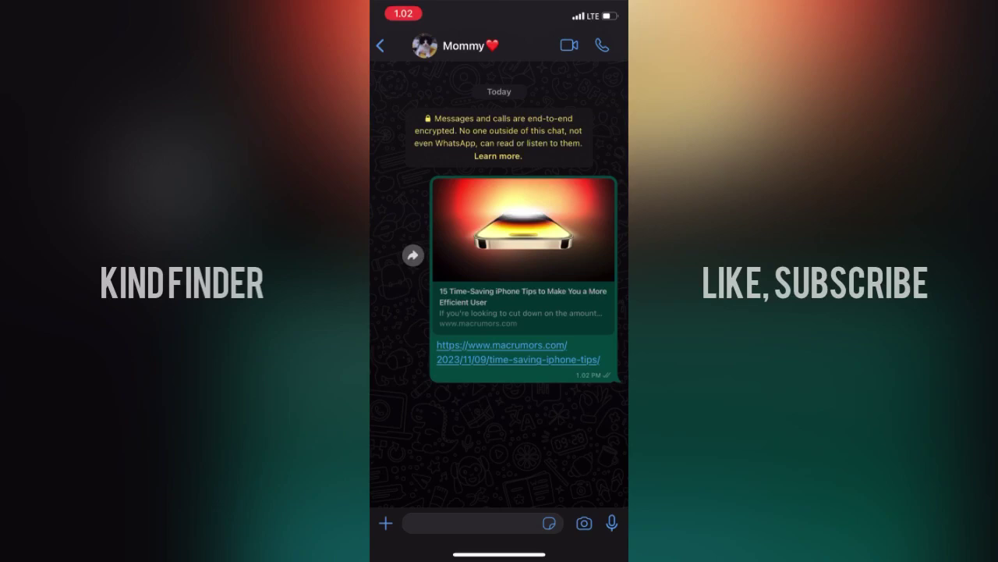
# - Switch back to Safari and return to its start page
pyautogui.moveTo(437, 552); pyautogui.dragTo(608, 546)
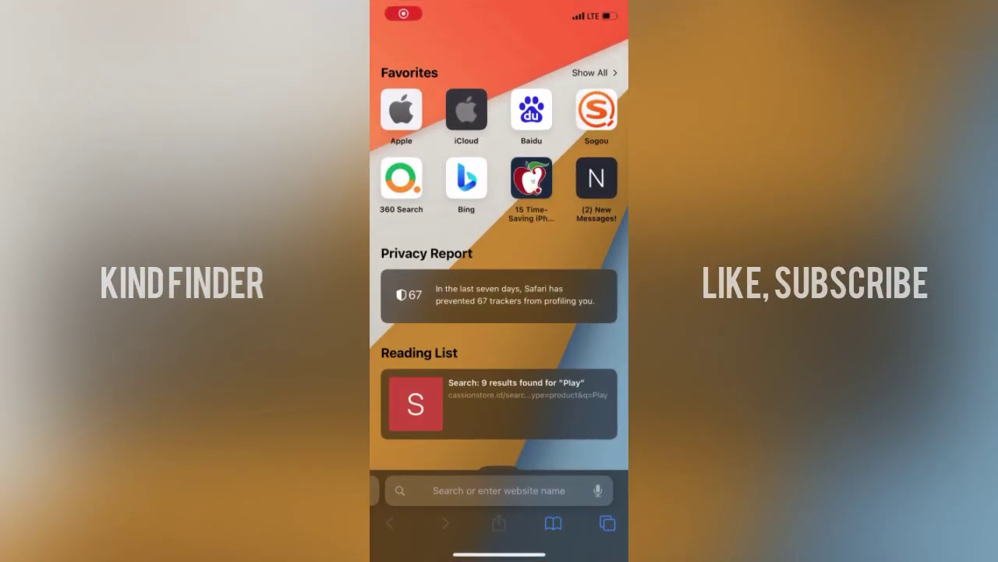
pyautogui.click(531, 180)
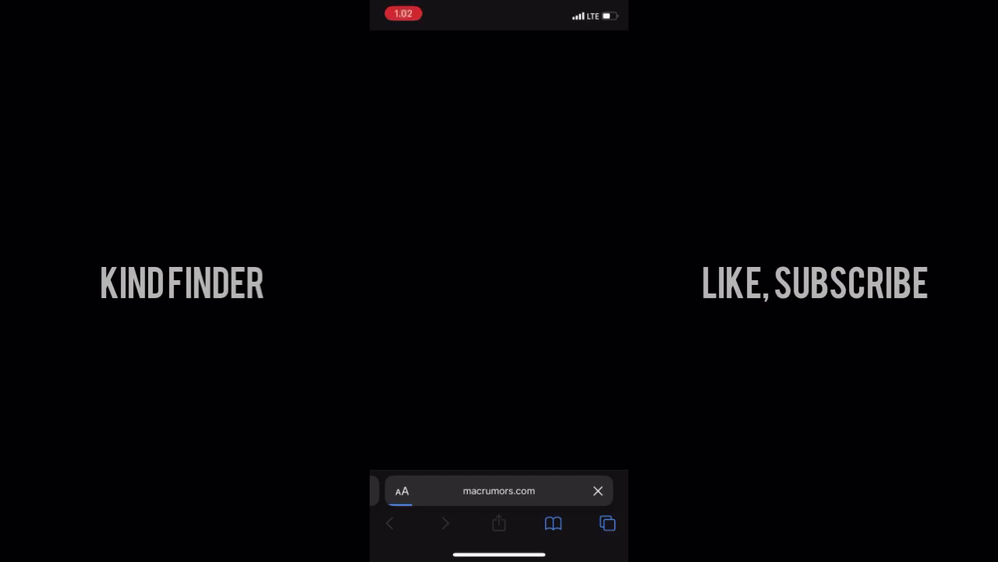
pyautogui.click(599, 490)
# - Search Google for 'cats' and show the image results
pyautogui.click(499, 490)
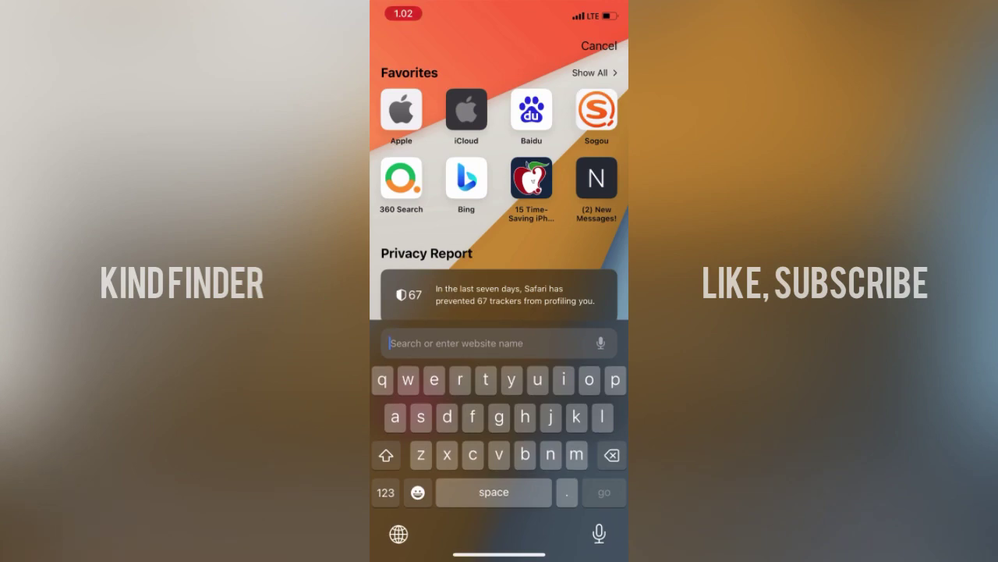
pyautogui.write('cats')
pyautogui.press('Return')
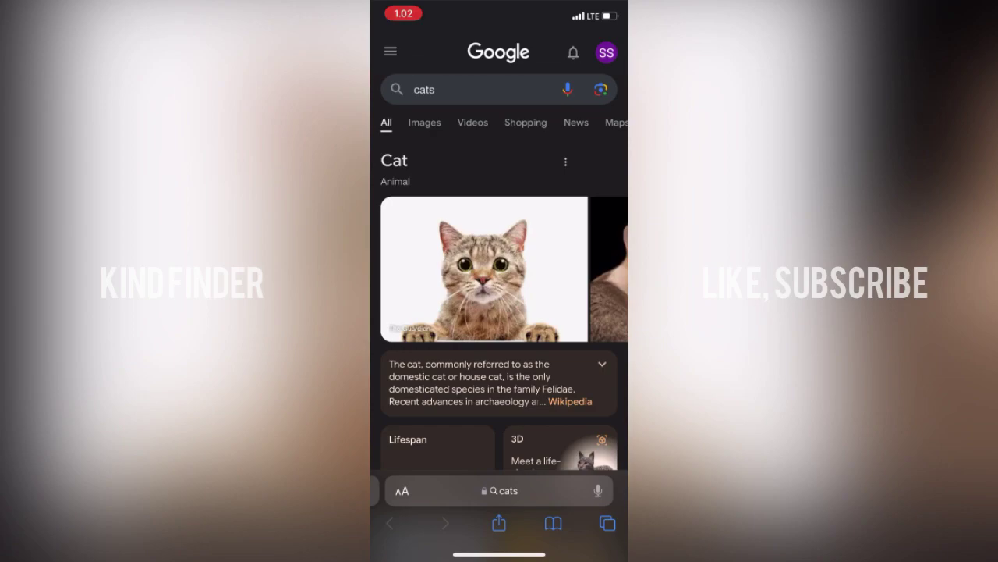
pyautogui.click(425, 123)
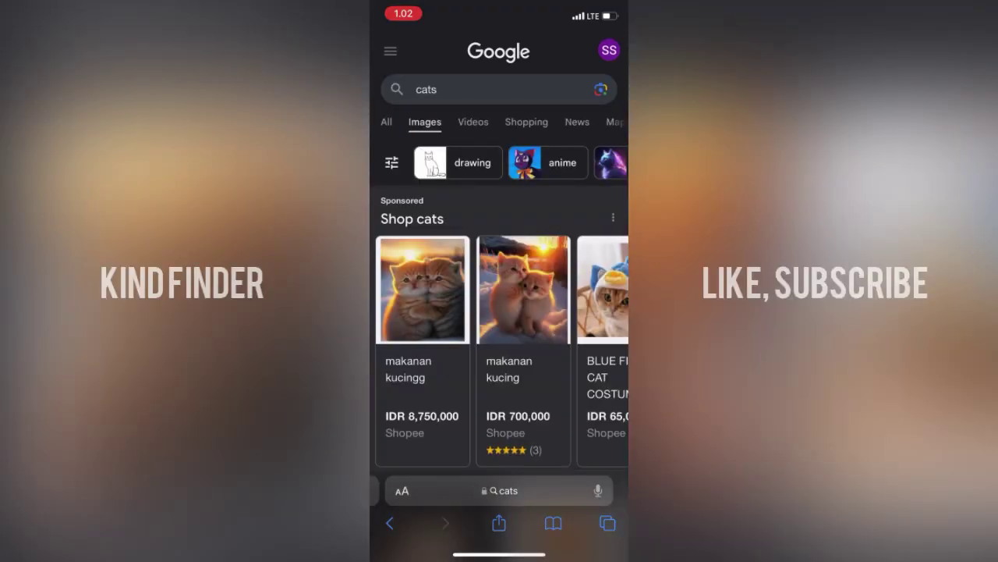
pyautogui.scroll(-10, 499, 312)
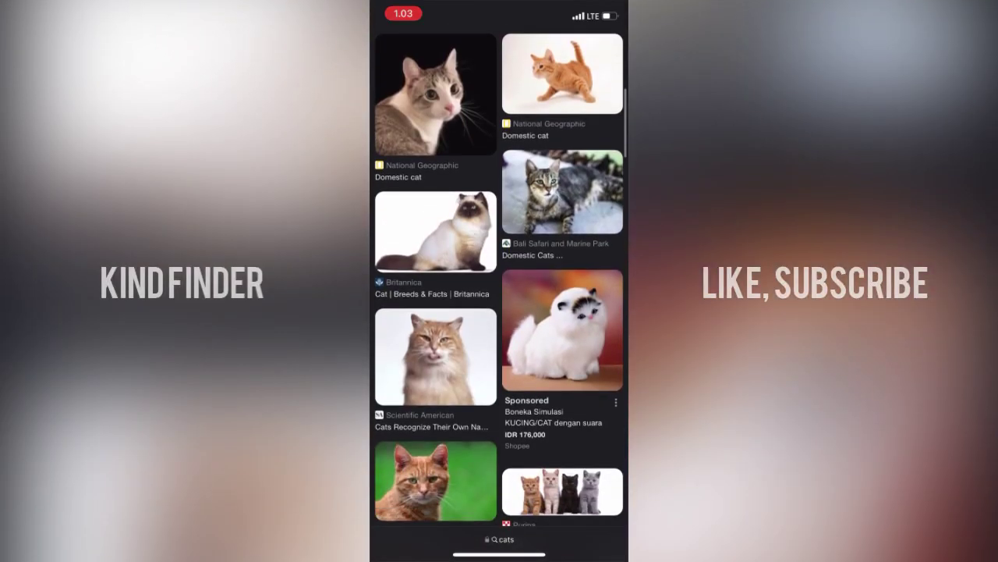
# - Lift the white cat image and add the Scientific American cat to the held stack
pyautogui.click(563, 329)
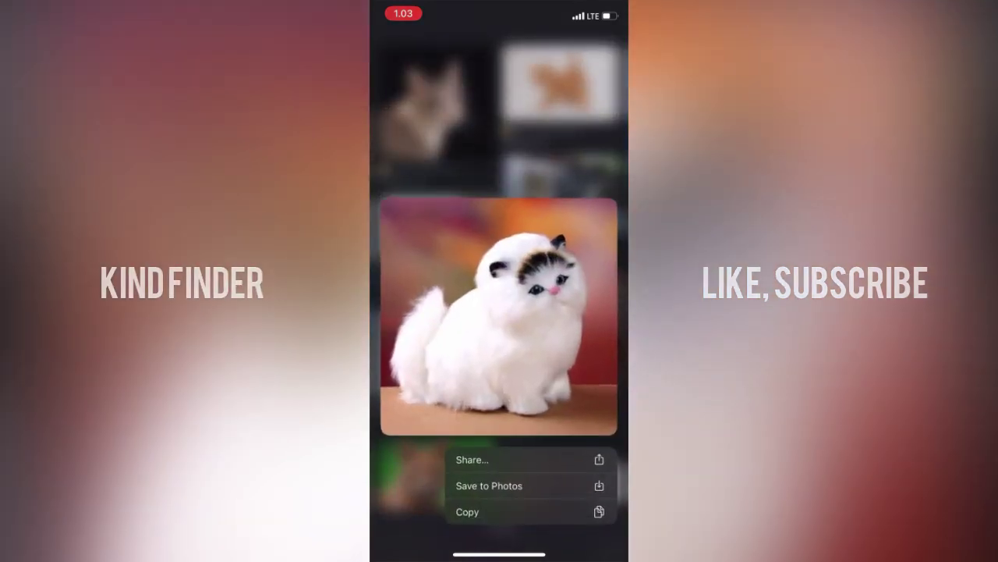
pyautogui.moveTo(499, 316)
pyautogui.mouseDown()
pyautogui.moveTo(523, 453)
pyautogui.moveTo(517, 413)
pyautogui.moveTo(494, 409)
pyautogui.moveTo(528, 351)
pyautogui.moveTo(515, 332)
pyautogui.moveTo(560, 335)
pyautogui.mouseUp()
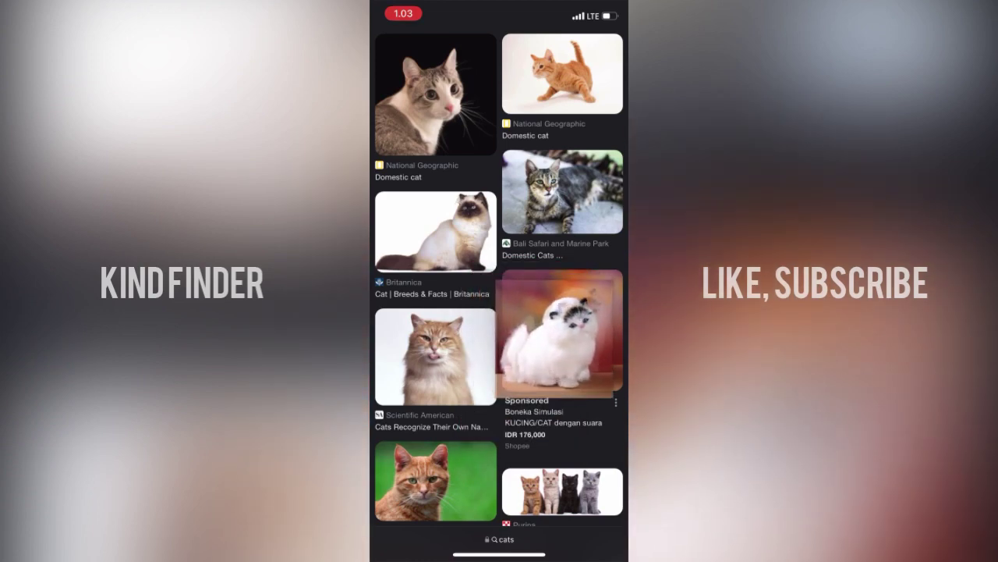
pyautogui.click(435, 357)
pyautogui.click(436, 232)
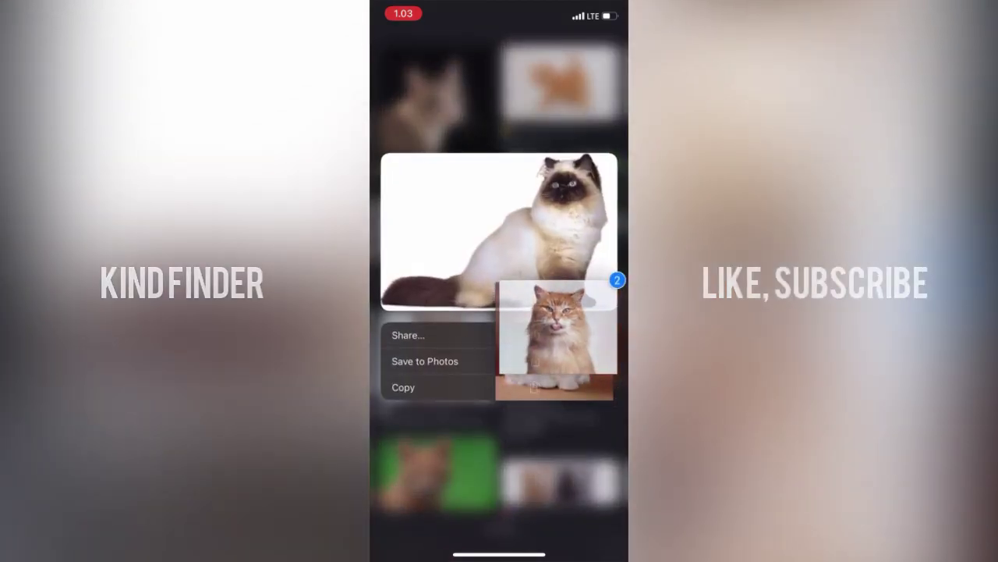
pyautogui.click(436, 468)
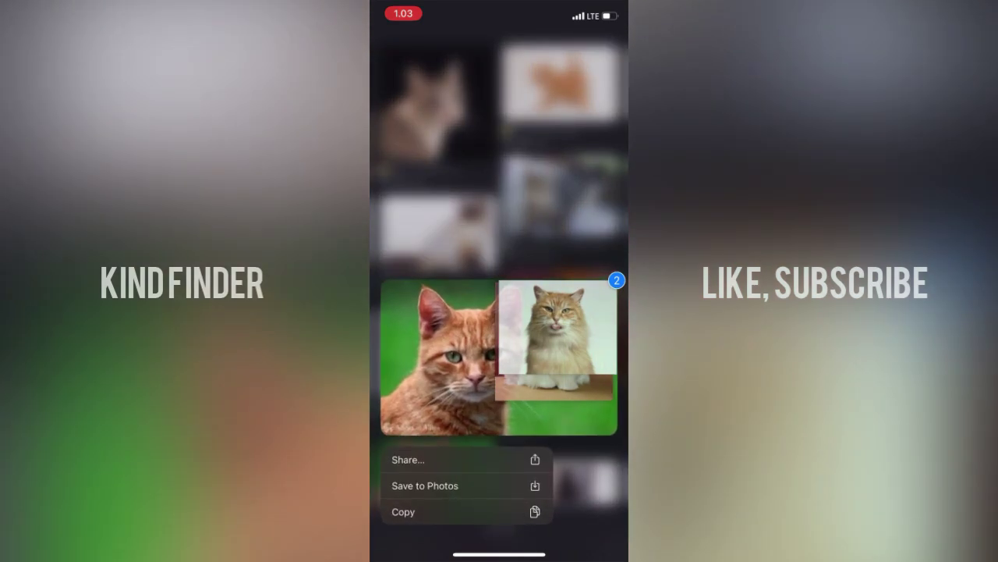
# - Add the tabby, top-left and orange kitten images, then carry the stack to WhatsApp
pyautogui.click(435, 156)
pyautogui.click(436, 480)
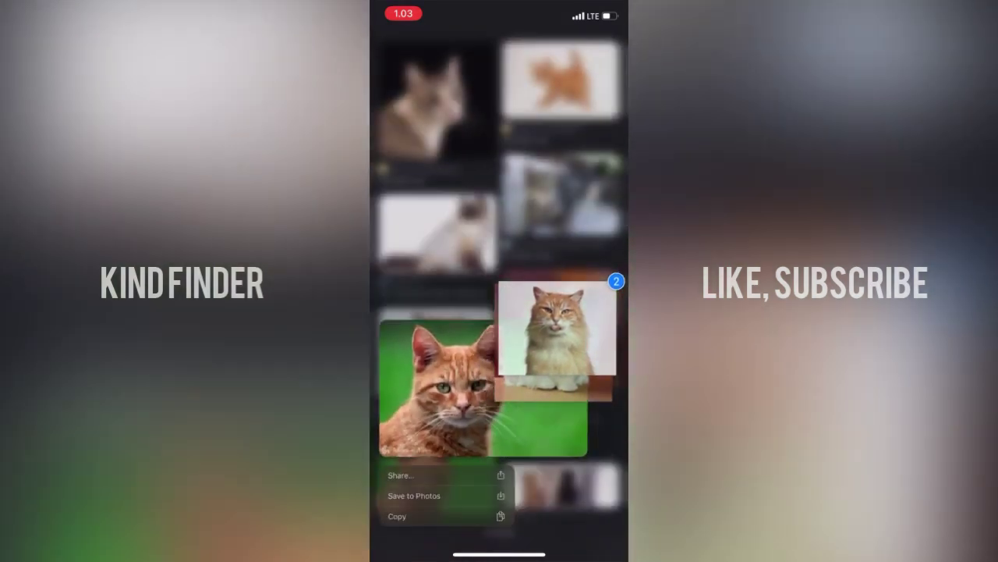
pyautogui.click(484, 388)
pyautogui.click(562, 191)
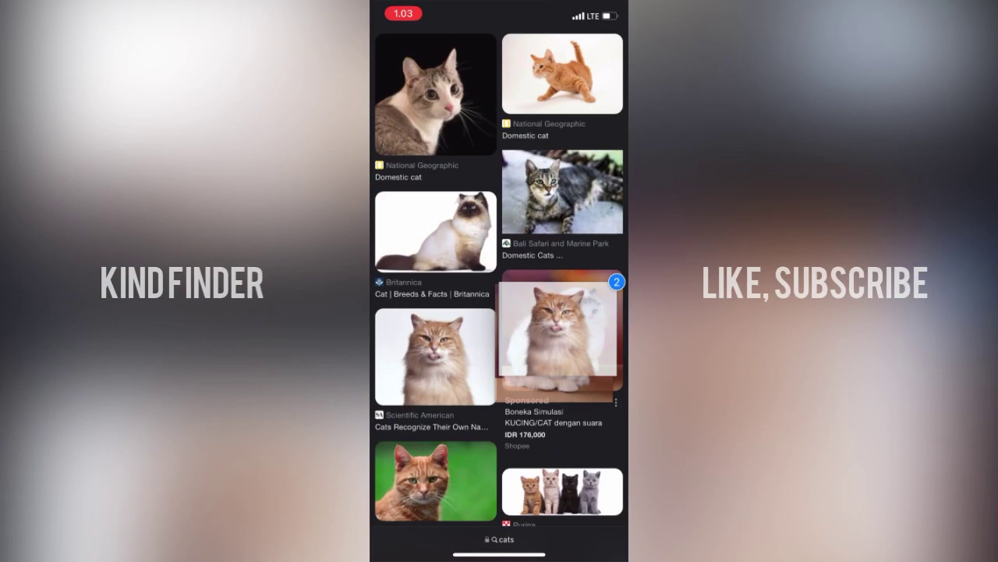
pyautogui.click(436, 93)
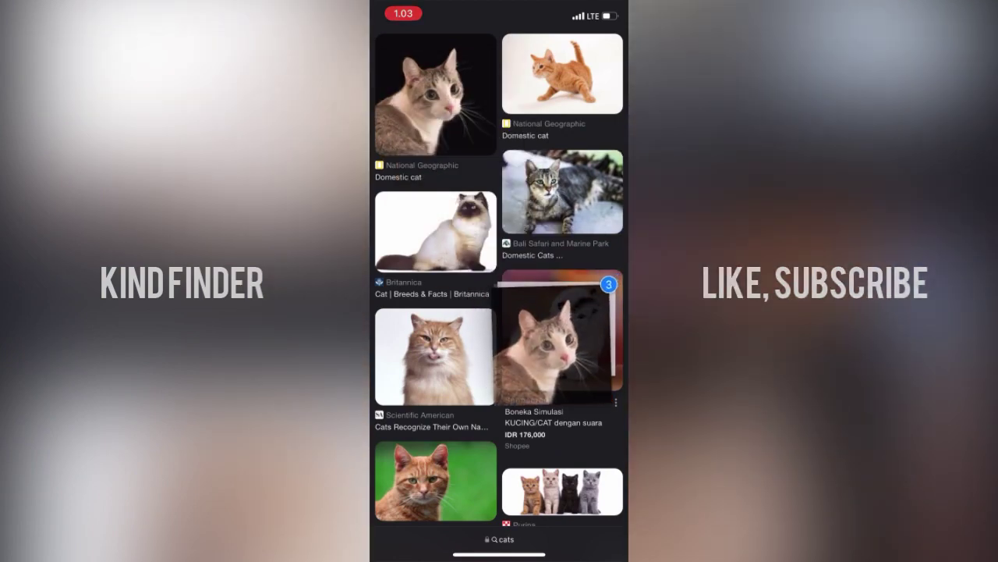
pyautogui.click(562, 75)
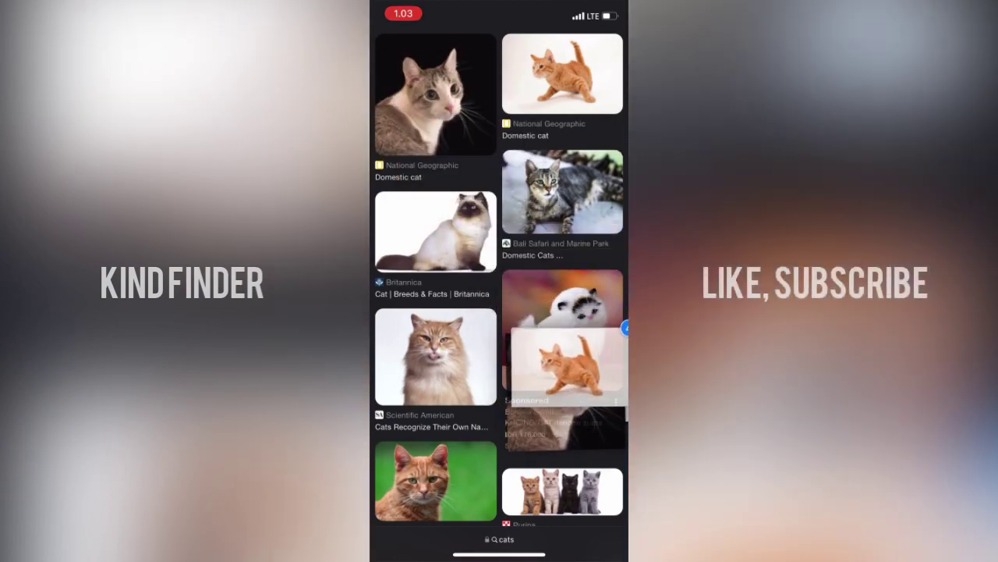
pyautogui.moveTo(499, 555); pyautogui.dragTo(499, 351)
pyautogui.moveTo(429, 234); pyautogui.dragTo(562, 234)
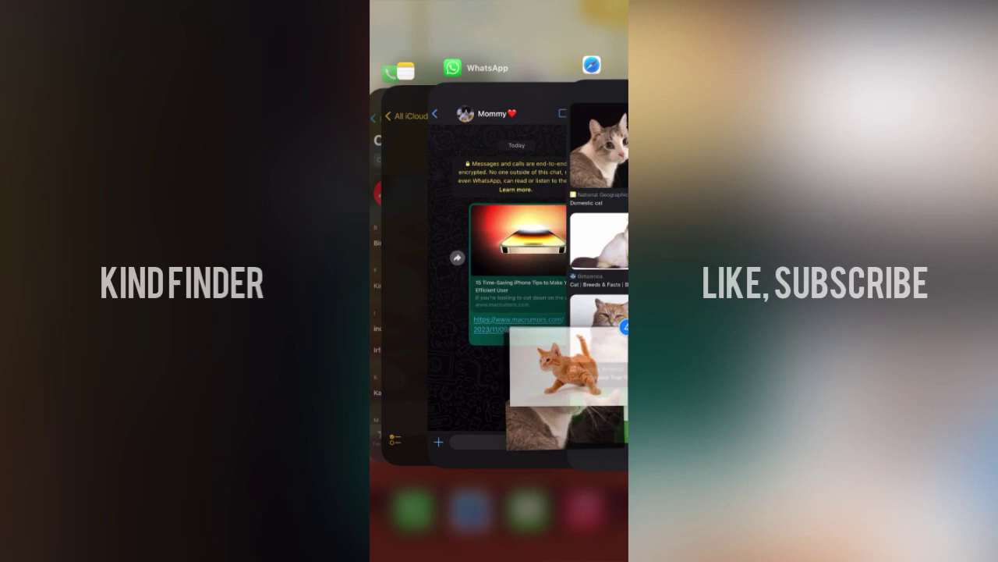
# - Drop the held cat pictures into the WhatsApp chat and send them as encoded text
pyautogui.click(468, 195)
pyautogui.moveTo(563, 367)
pyautogui.mouseDown()
pyautogui.moveTo(524, 457)
pyautogui.moveTo(475, 524)
pyautogui.mouseUp()
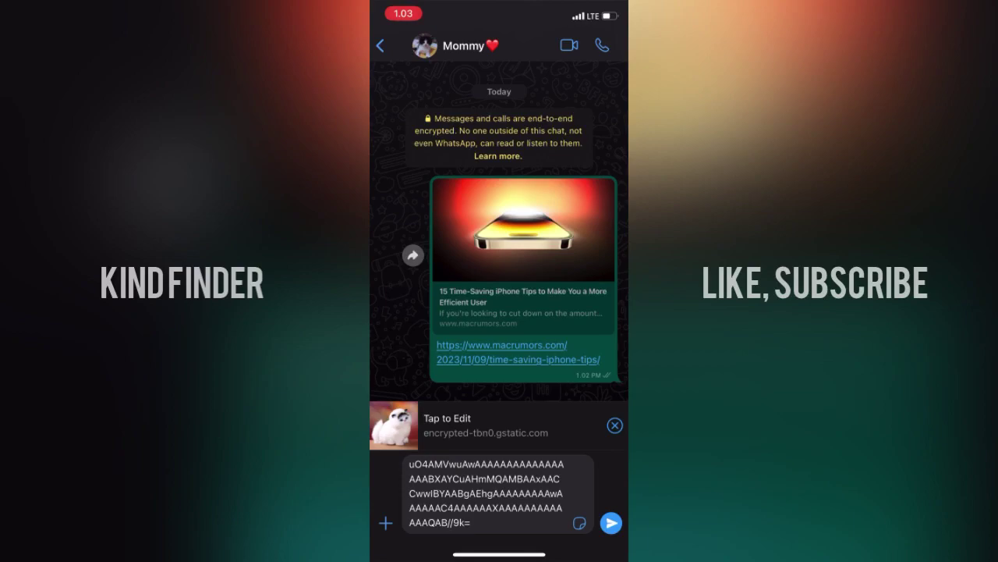
pyautogui.click(610, 522)
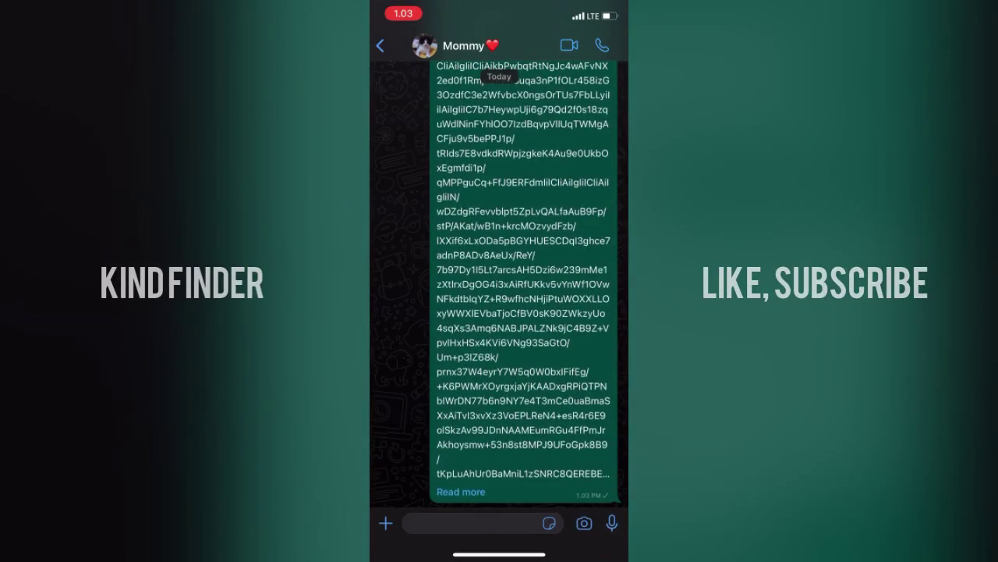
# - Return to Safari's cat image results through the app switcher
pyautogui.moveTo(500, 553); pyautogui.dragTo(499, 351)
pyautogui.moveTo(460, 273); pyautogui.dragTo(515, 273)
pyautogui.click(496, 273)
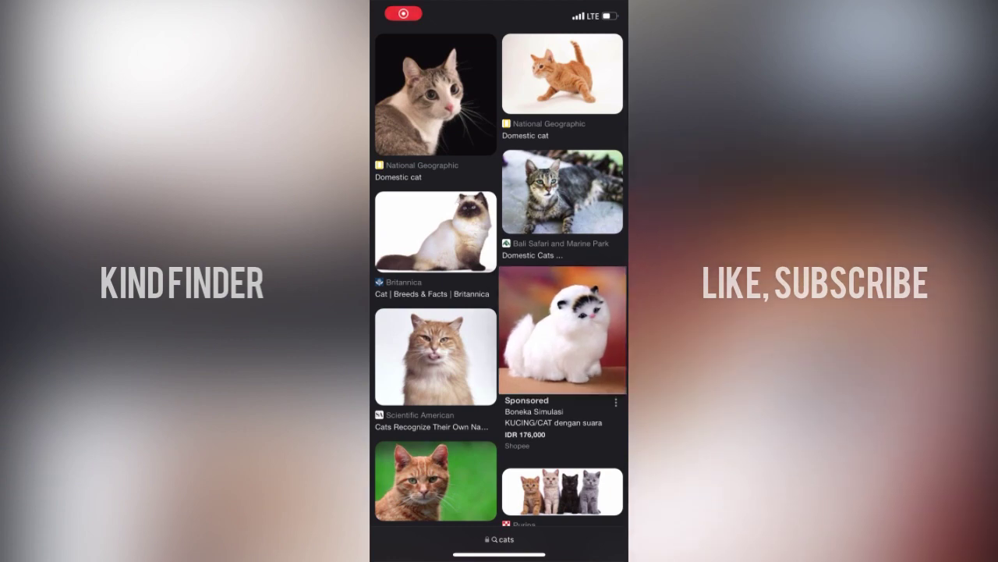
# - Stack the white kitten, orange cat, tabby and one more cat image together
pyautogui.click(563, 329)
pyautogui.click(499, 512)
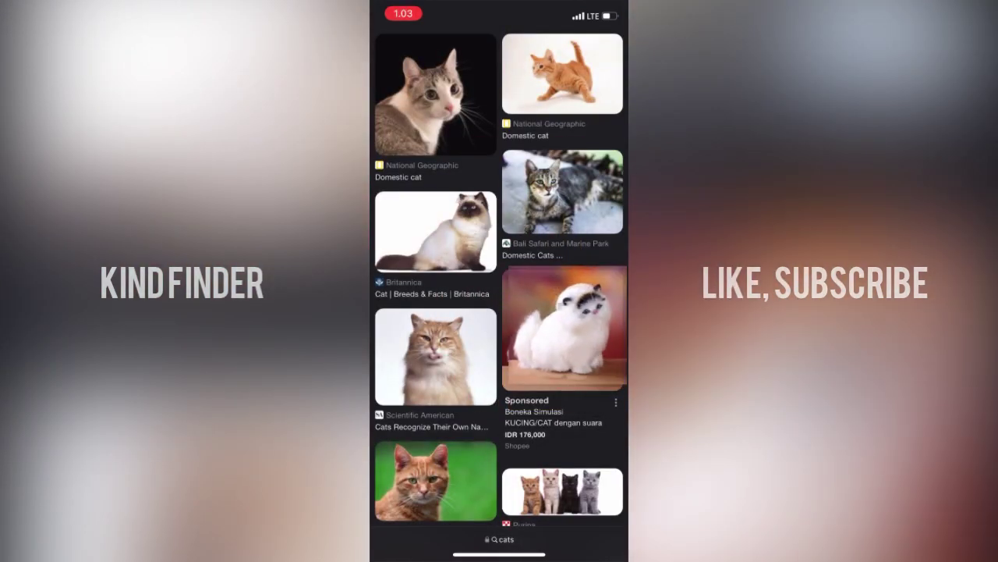
pyautogui.moveTo(562, 329); pyautogui.dragTo(562, 328)
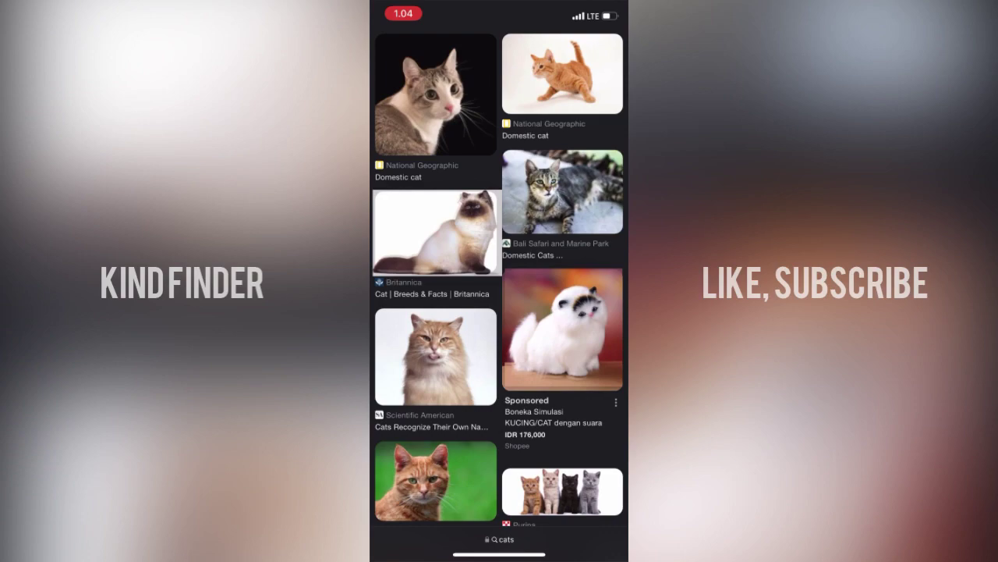
pyautogui.click(435, 232)
pyautogui.click(435, 356)
pyautogui.click(562, 191)
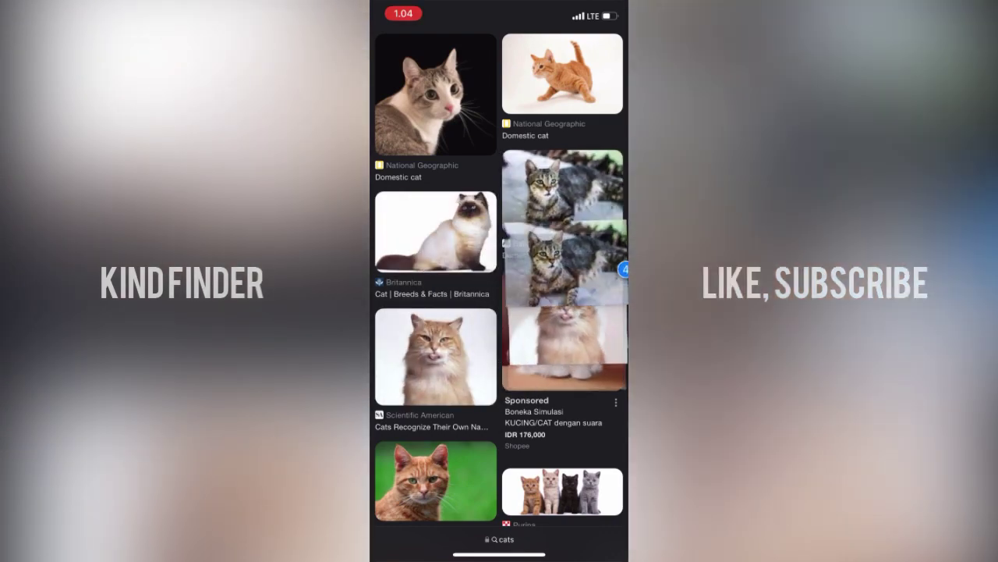
pyautogui.moveTo(562, 327)
pyautogui.mouseDown()
pyautogui.moveTo(521, 468)
pyautogui.moveTo(550, 414)
pyautogui.mouseUp()
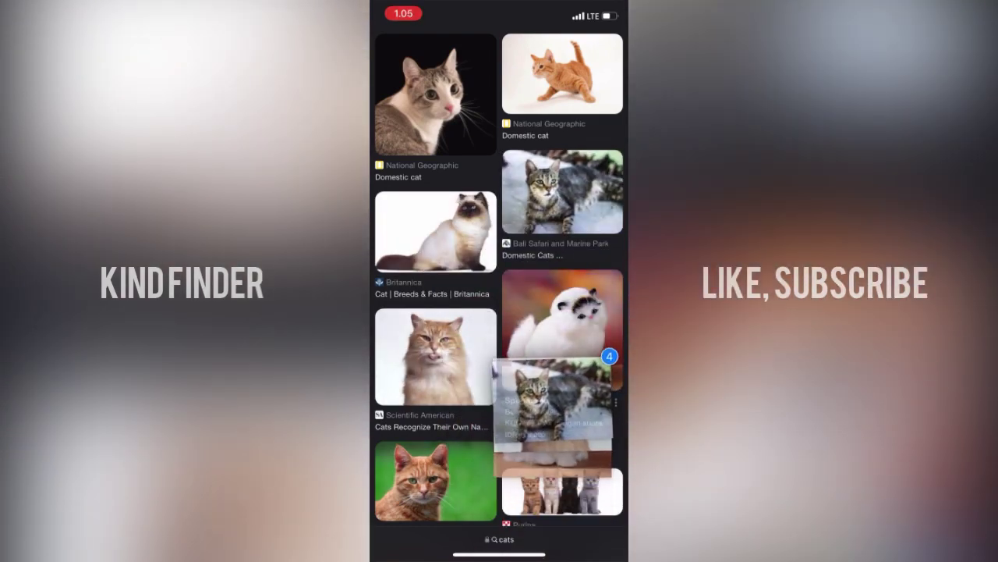
pyautogui.moveTo(499, 554); pyautogui.dragTo(499, 351)
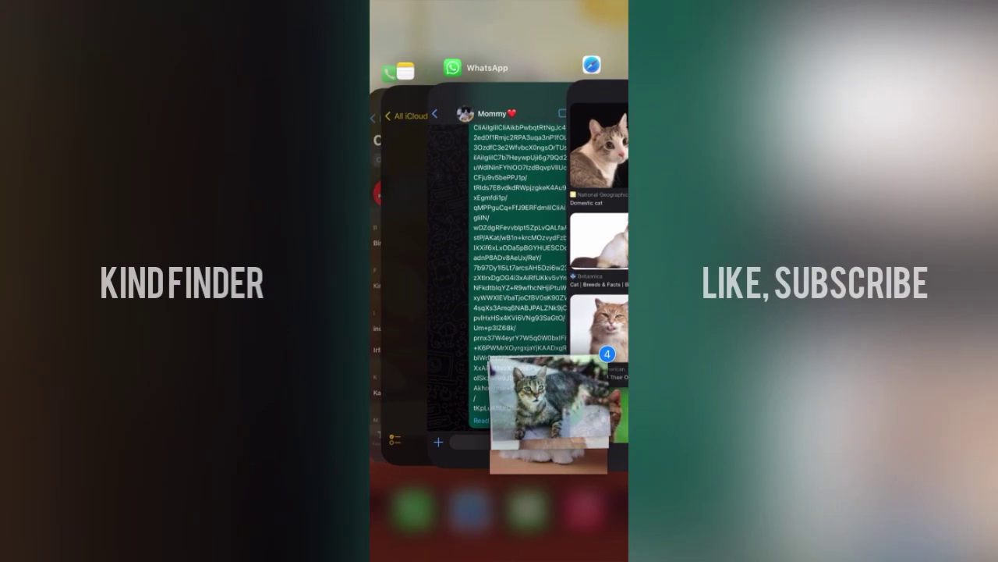
# - Drop the four held cat images into the WhatsApp chat and send them as photos
pyautogui.click(499, 234)
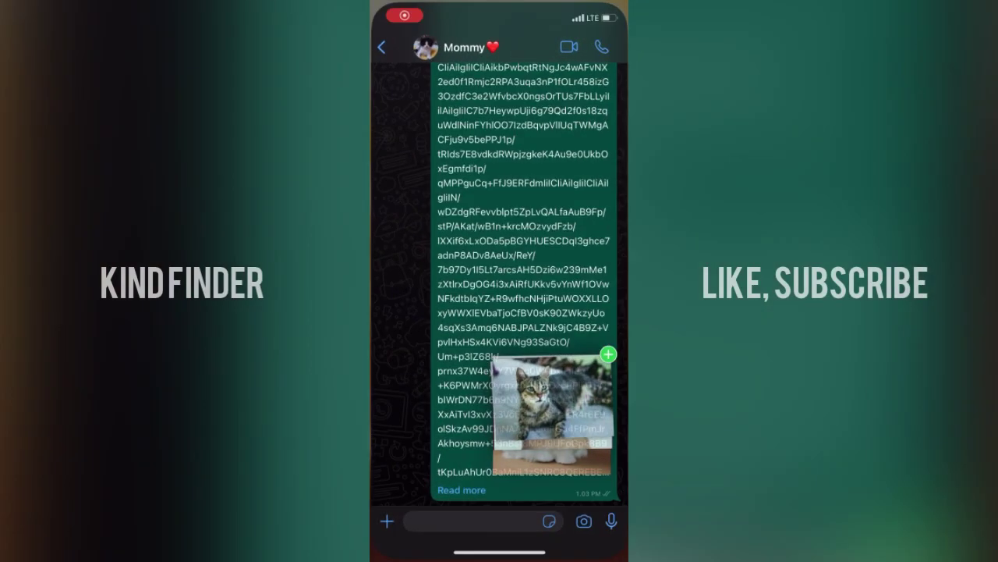
pyautogui.moveTo(549, 413)
pyautogui.mouseDown()
pyautogui.moveTo(437, 304)
pyautogui.moveTo(460, 297)
pyautogui.mouseUp()
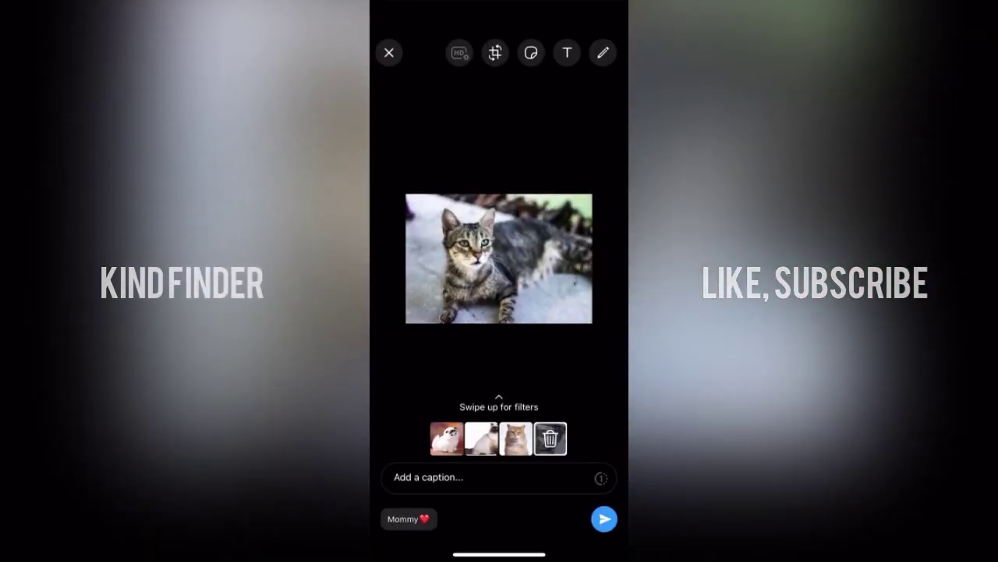
pyautogui.click(604, 518)
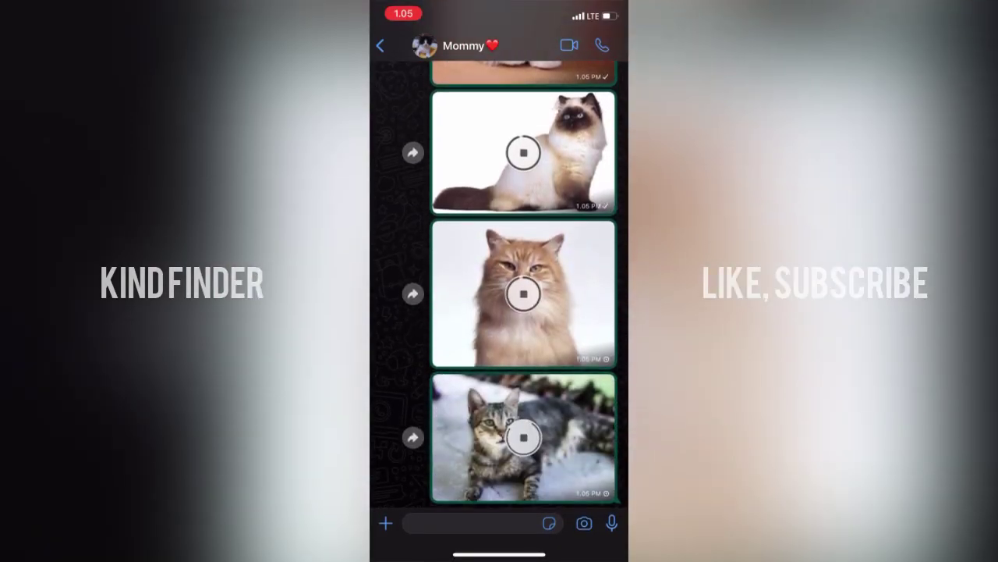
# - Return to Safari's cat results and lift the white fluffy cat and Himalayan images
pyautogui.moveTo(500, 554); pyautogui.dragTo(499, 328)
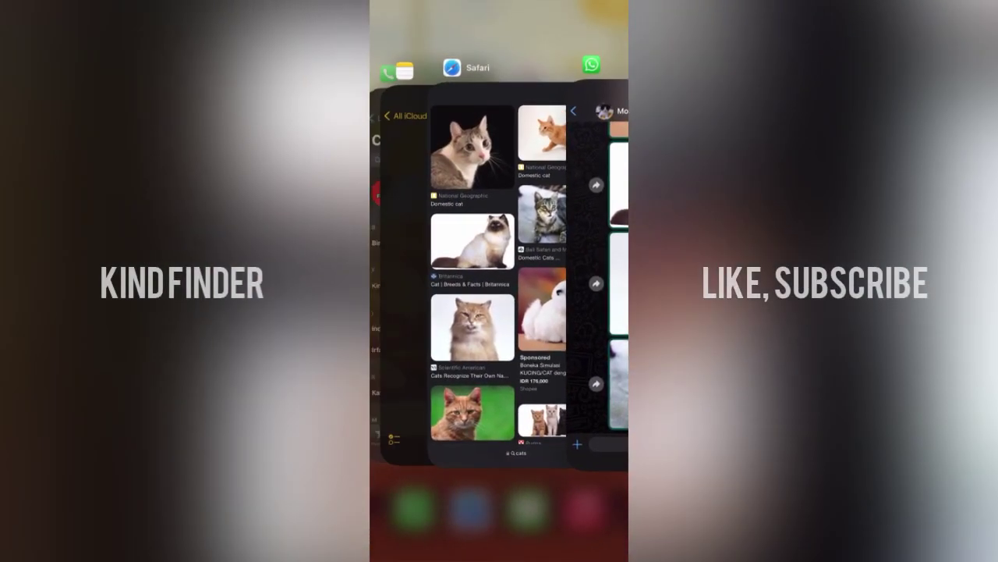
pyautogui.click(497, 265)
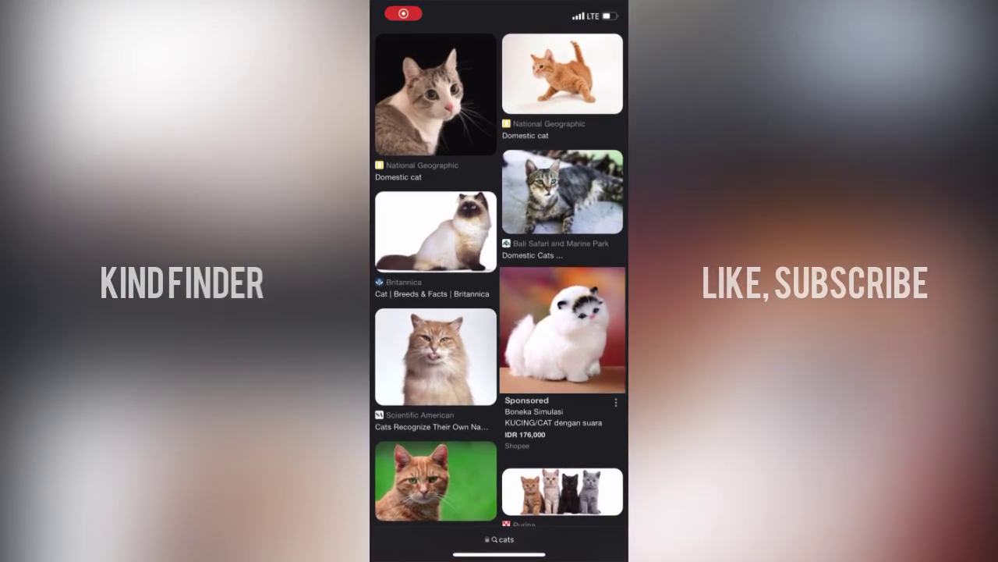
pyautogui.moveTo(562, 329); pyautogui.dragTo(501, 324)
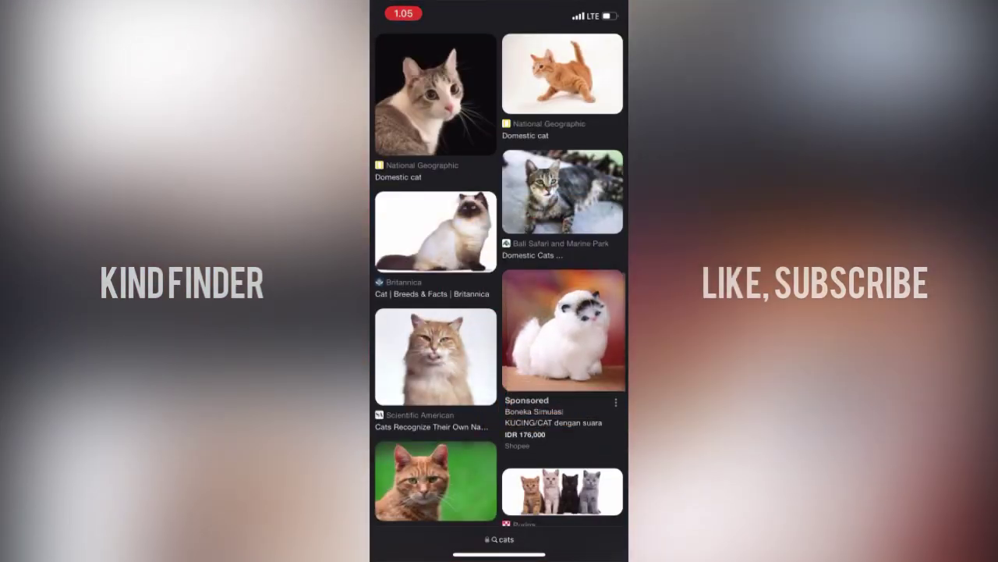
pyautogui.click(436, 230)
# - Add the green-background ginger cat to the stack and carry it into Notes
pyautogui.click(436, 356)
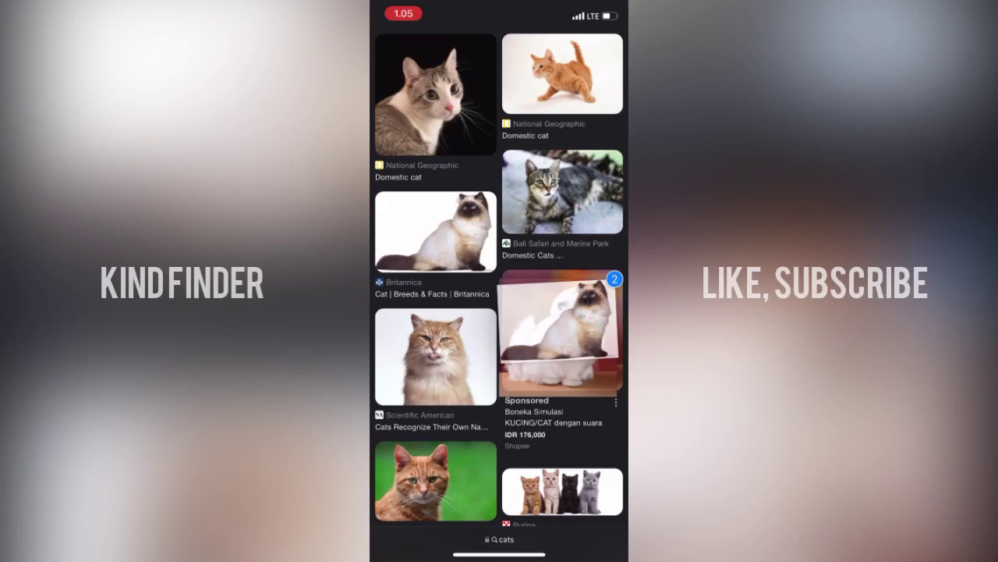
pyautogui.click(436, 480)
pyautogui.moveTo(560, 331); pyautogui.dragTo(491, 479)
pyautogui.moveTo(500, 554); pyautogui.dragTo(499, 351)
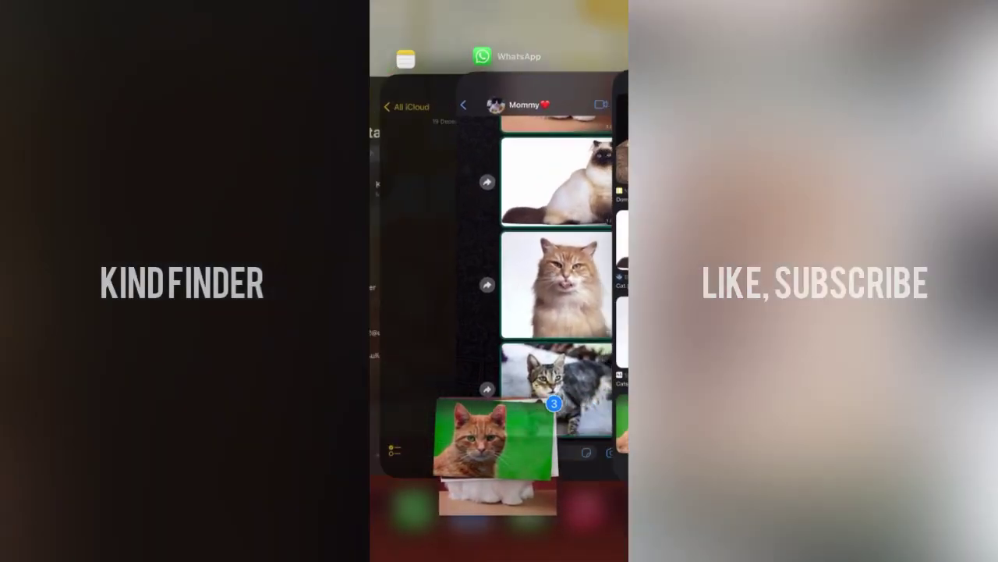
pyautogui.click(413, 273)
# - Drop the three held cat images into the new note
pyautogui.moveTo(495, 437); pyautogui.dragTo(495, 195)
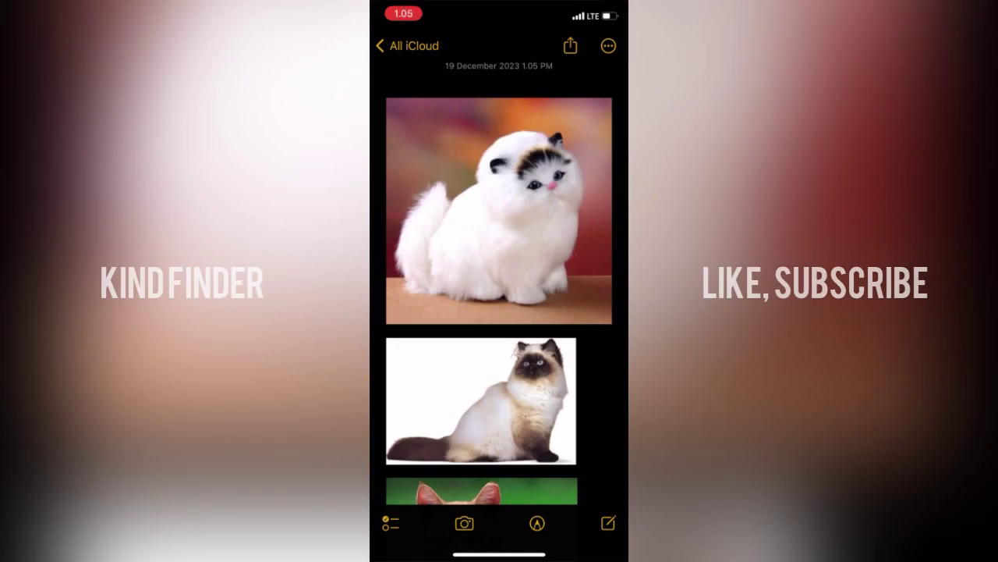
pyautogui.scroll(-5, 500, 312)
pyautogui.scroll(5, 481, 280)
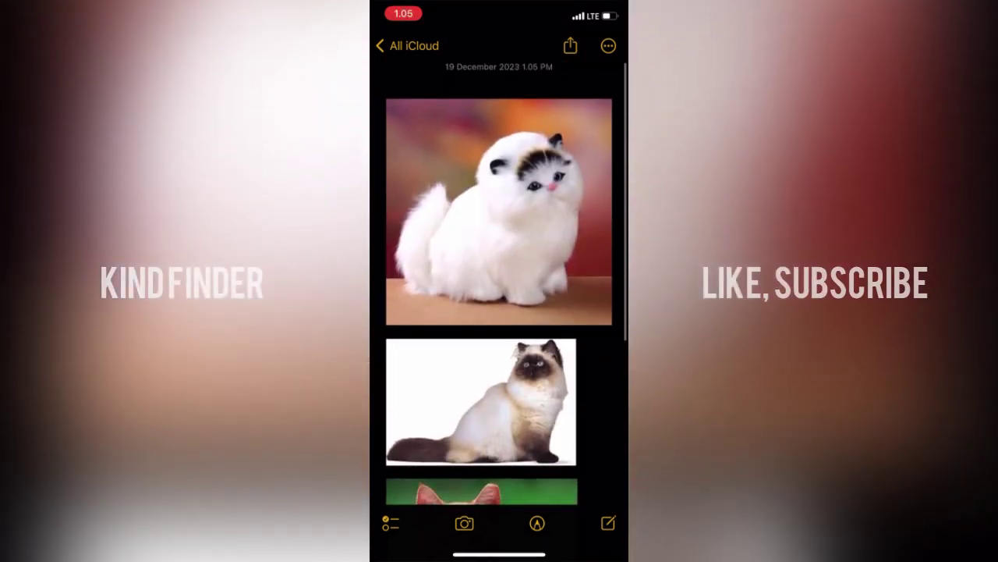
# - Go back to All iCloud, reopen New Note, and bring up the app switcher
pyautogui.click(407, 46)
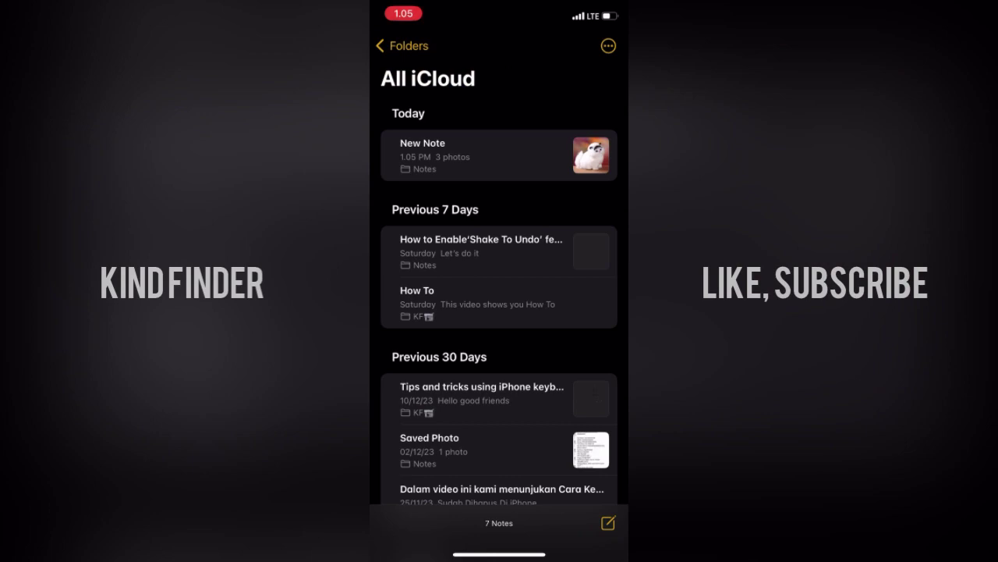
pyautogui.click(468, 154)
pyautogui.moveTo(500, 554); pyautogui.dragTo(499, 351)
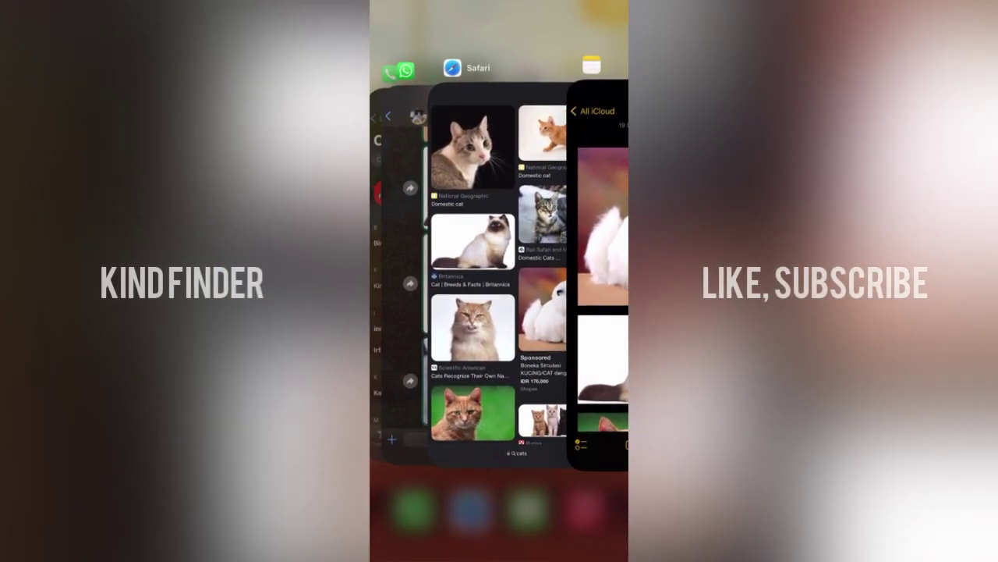
# - Return to the cats All results page and open the Wikipedia Cat article
pyautogui.click(499, 273)
pyautogui.scroll(10, 499, 312)
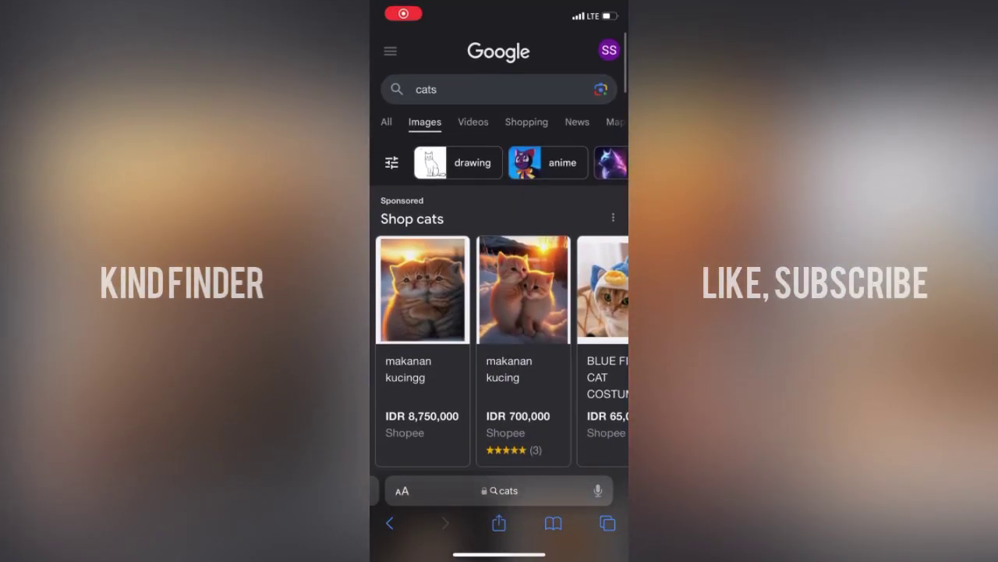
pyautogui.moveTo(373, 312); pyautogui.dragTo(617, 312)
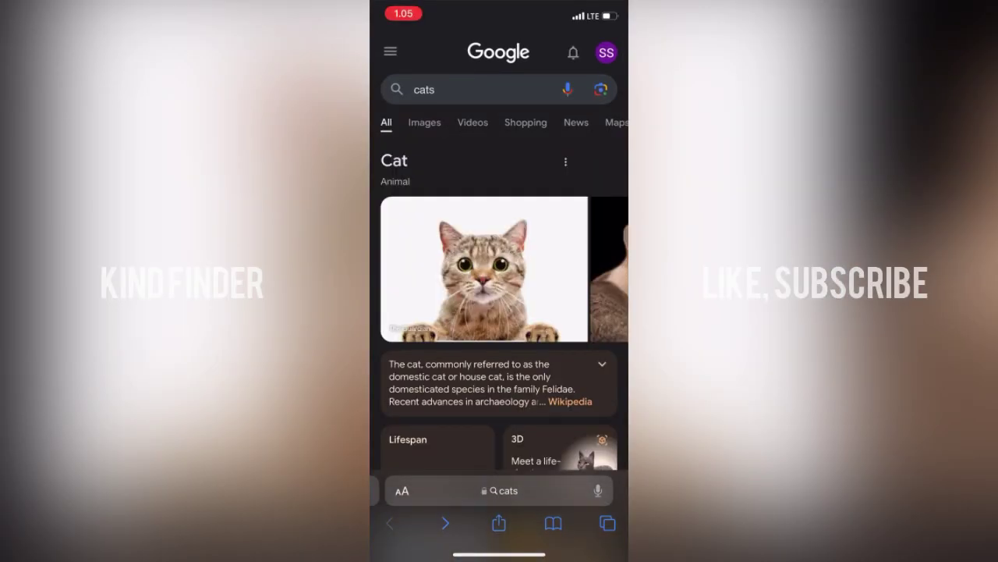
pyautogui.click(446, 522)
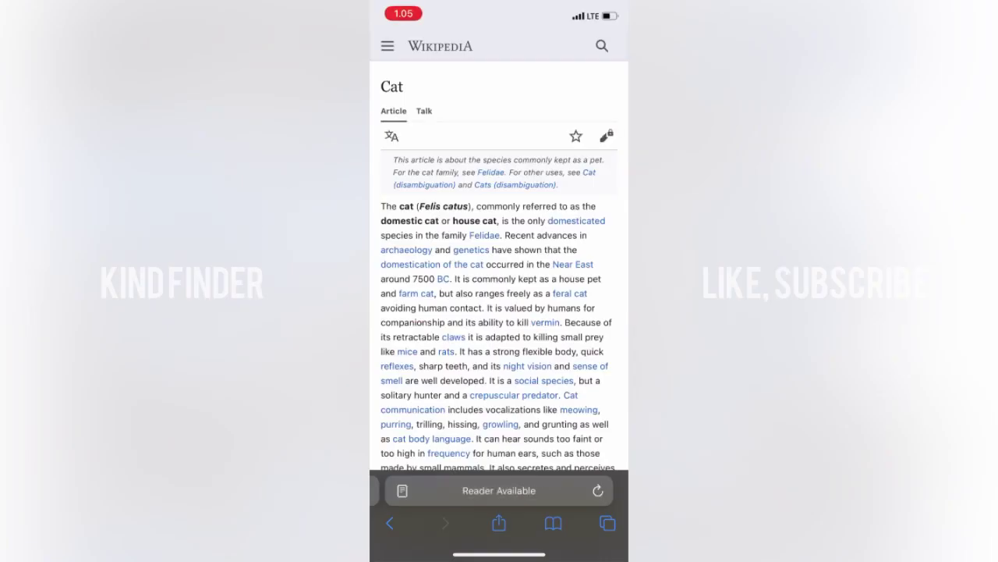
# - Select the article's opening paragraph from 'The' to 'predator' and carry it into the App Switcher
pyautogui.doubleClick(387, 205)
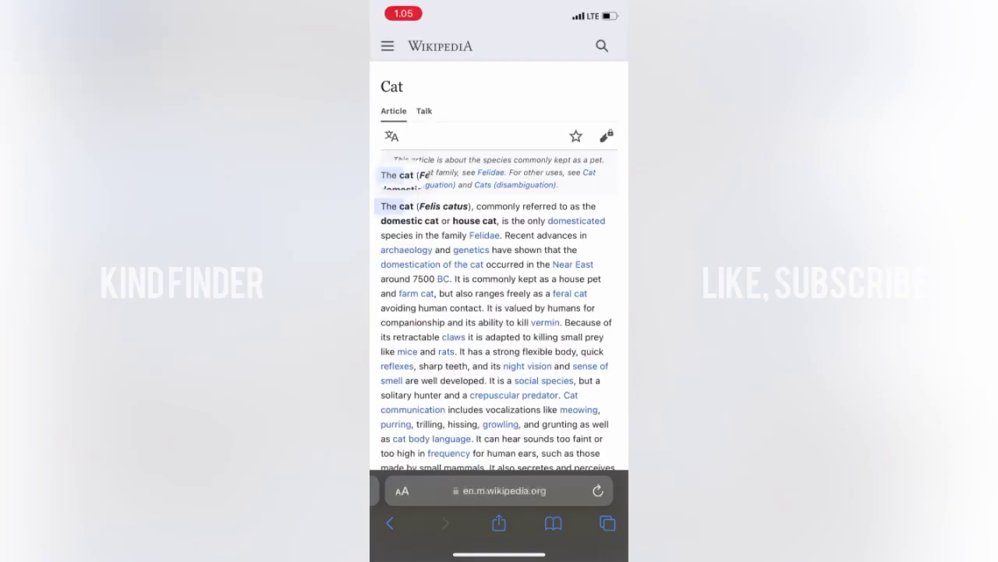
pyautogui.moveTo(397, 215)
pyautogui.mouseDown()
pyautogui.moveTo(585, 236)
pyautogui.moveTo(584, 325)
pyautogui.moveTo(560, 403)
pyautogui.mouseUp()
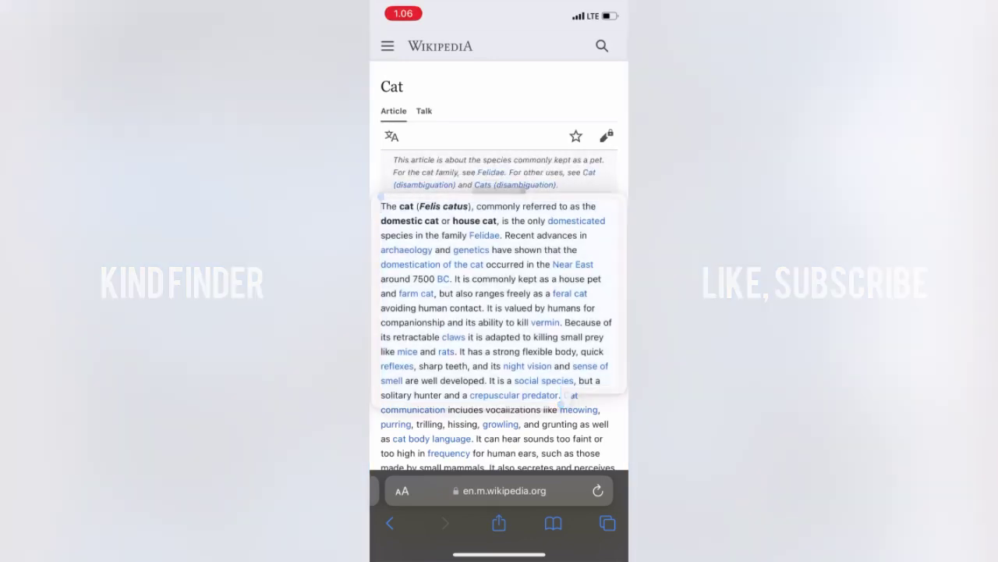
pyautogui.moveTo(499, 343); pyautogui.dragTo(544, 402)
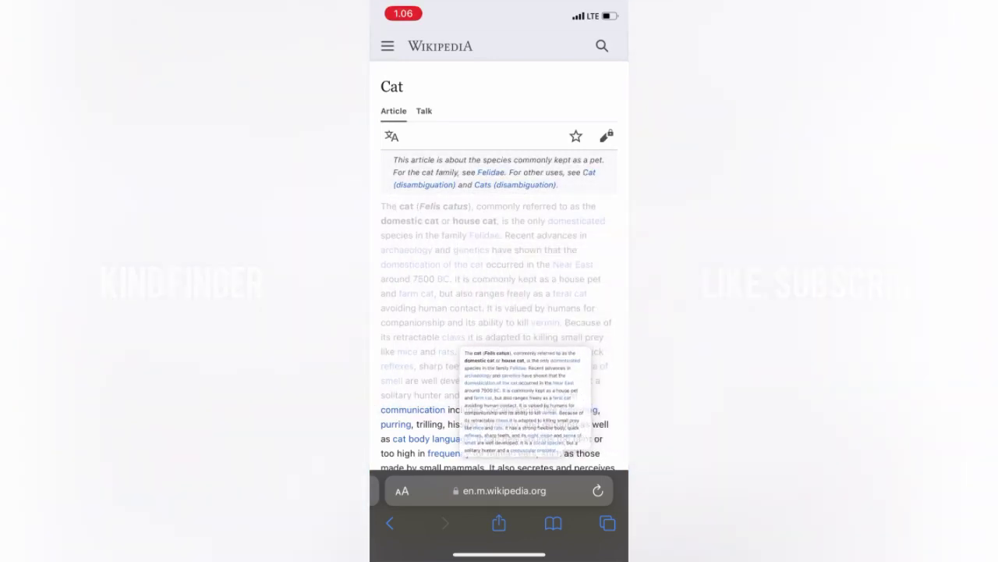
pyautogui.moveTo(499, 553); pyautogui.dragTo(499, 351)
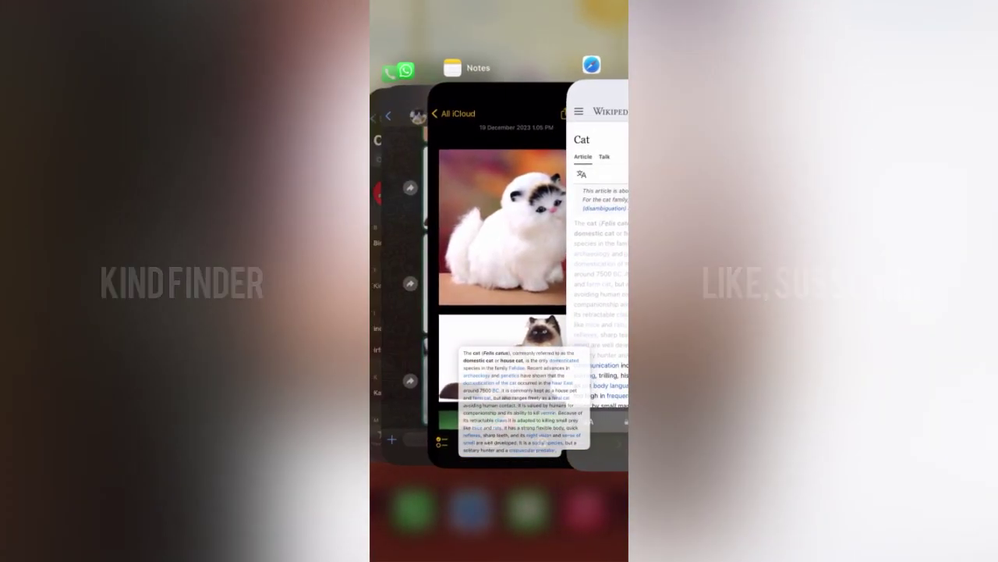
# - Drop the Wikipedia Cat paragraph into the Notes note beneath the orange cat photo
pyautogui.click(500, 234)
pyautogui.scroll(-5, 499, 234)
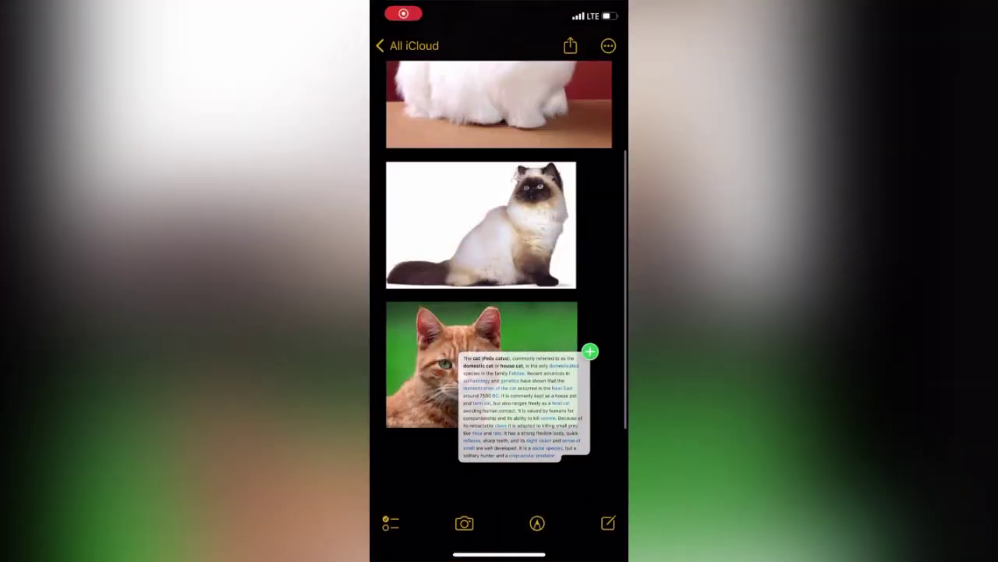
pyautogui.scroll(-3, 499, 234)
pyautogui.moveTo(524, 399); pyautogui.dragTo(451, 365)
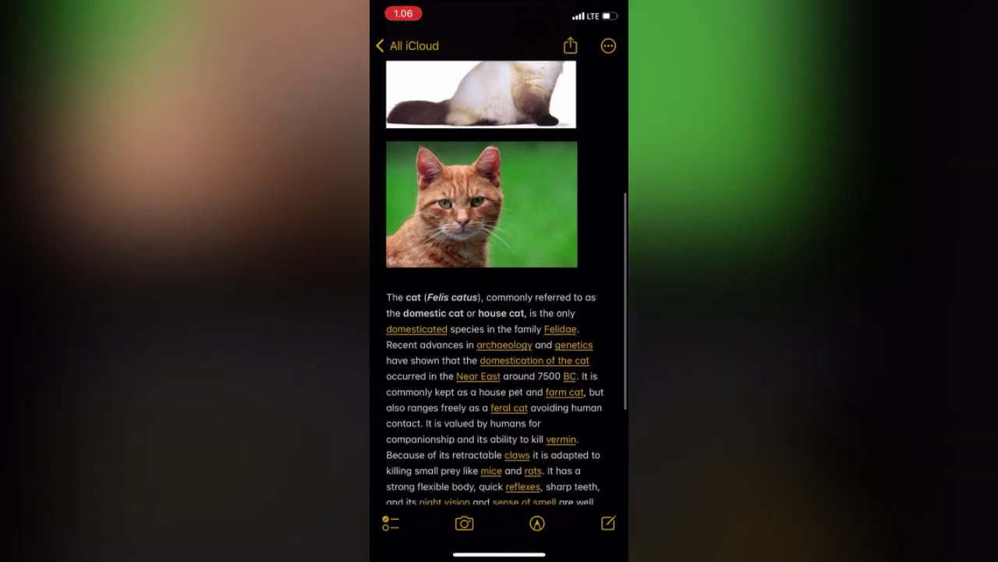
pyautogui.scroll(-5, 499, 312)
pyautogui.scroll(10, 499, 312)
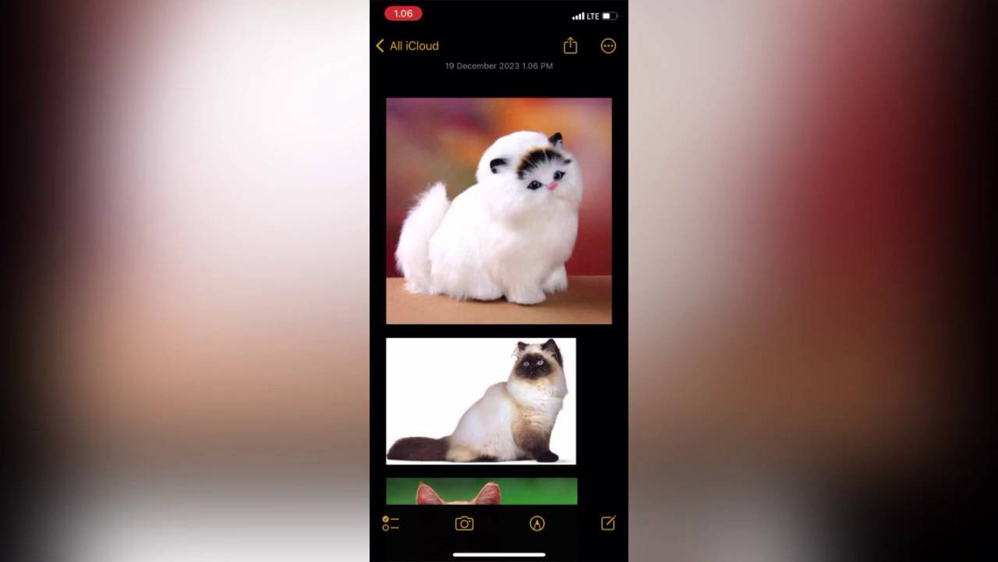
# - Switch back to Safari and open a new blank tab showing favourites
pyautogui.moveTo(499, 554); pyautogui.dragTo(499, 351)
pyautogui.moveTo(436, 281); pyautogui.dragTo(592, 281)
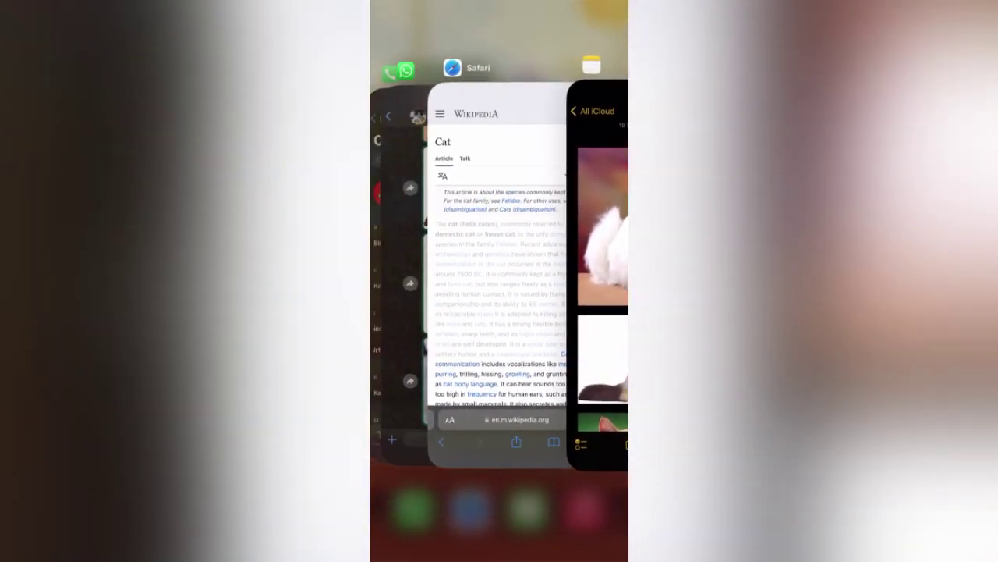
pyautogui.click(499, 281)
pyautogui.click(607, 522)
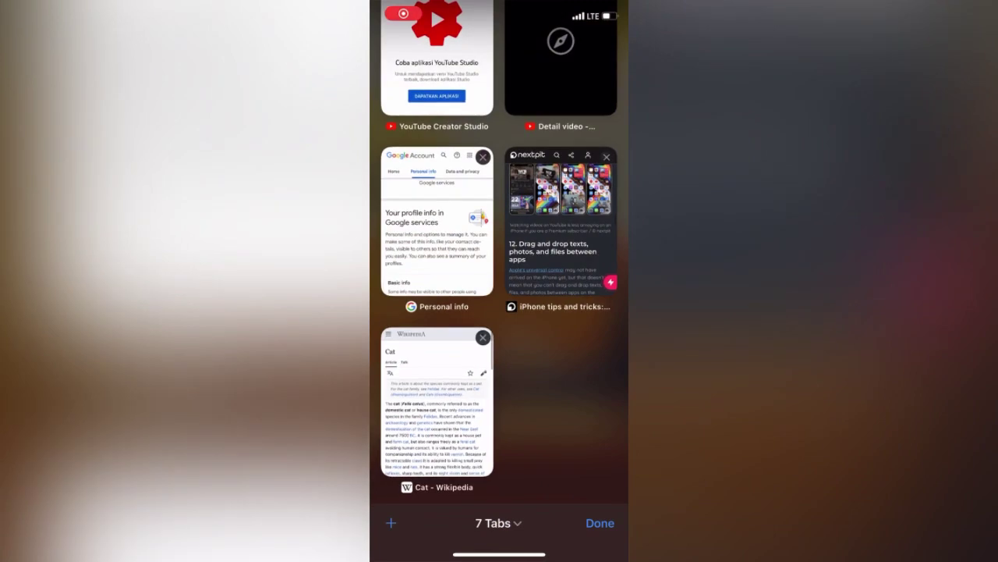
pyautogui.click(600, 523)
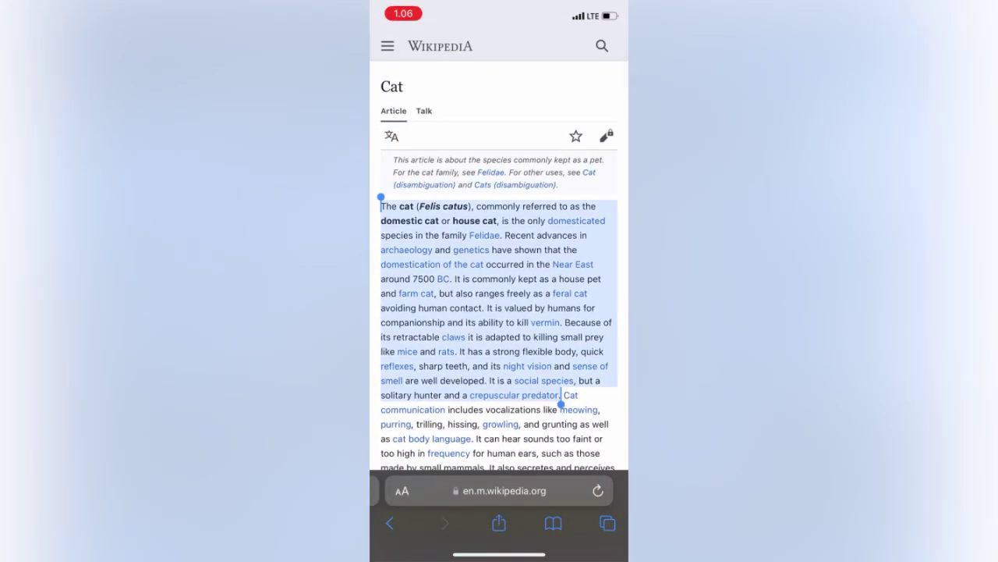
pyautogui.click(606, 523)
pyautogui.click(390, 522)
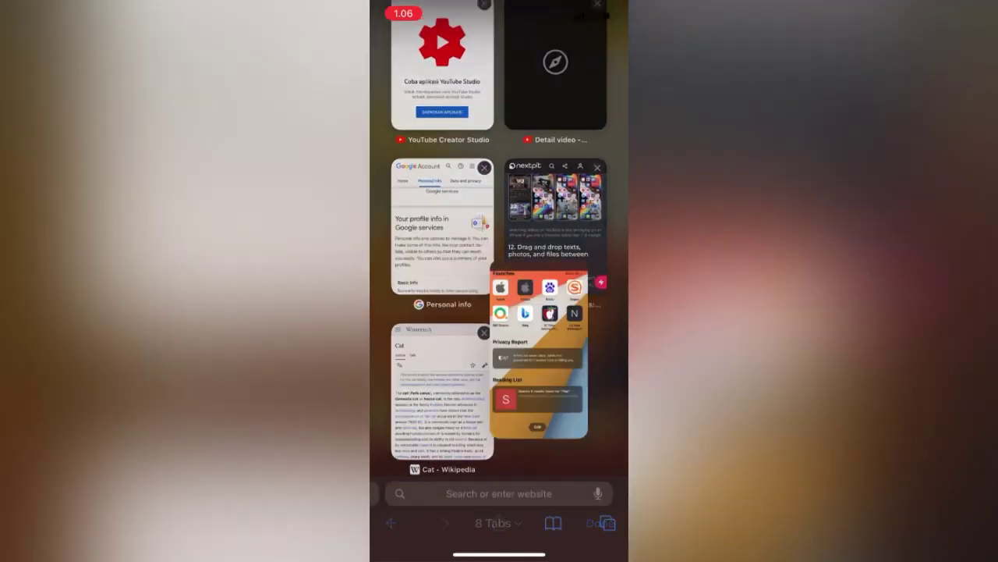
# - Lift the MacRumors iPhone tips favourite and carry it into the App Switcher
pyautogui.click(531, 178)
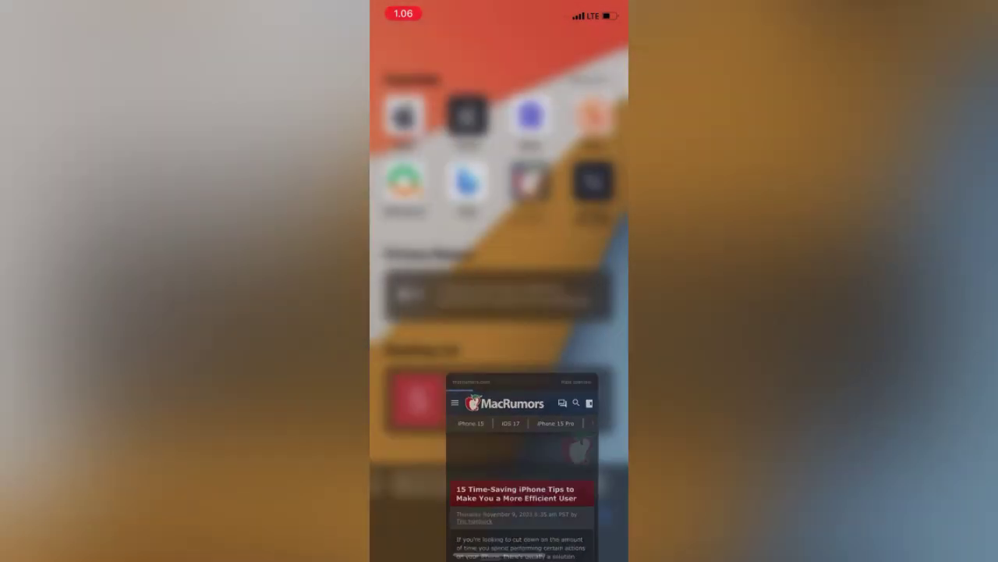
pyautogui.moveTo(532, 178); pyautogui.dragTo(574, 346)
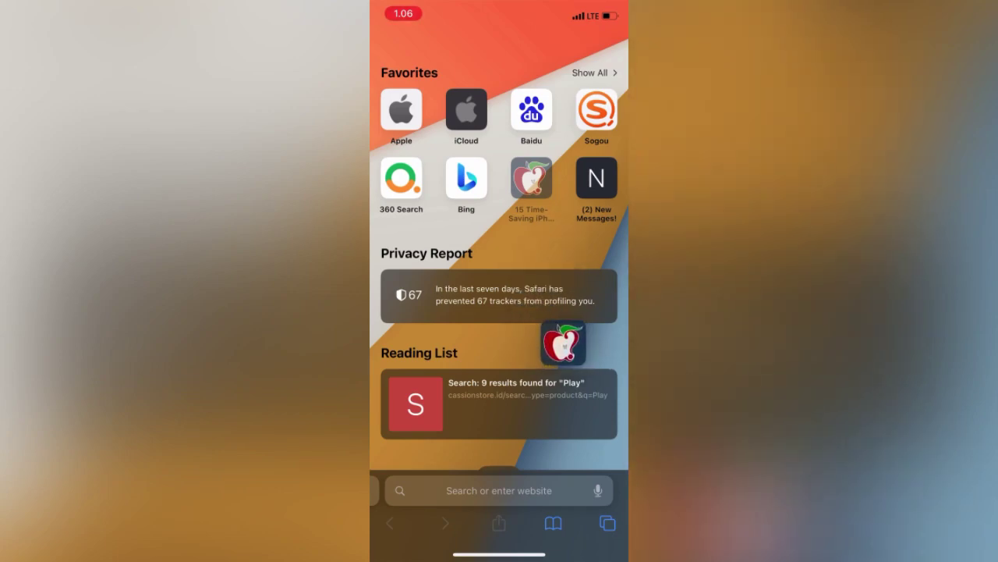
pyautogui.moveTo(499, 553); pyautogui.dragTo(499, 328)
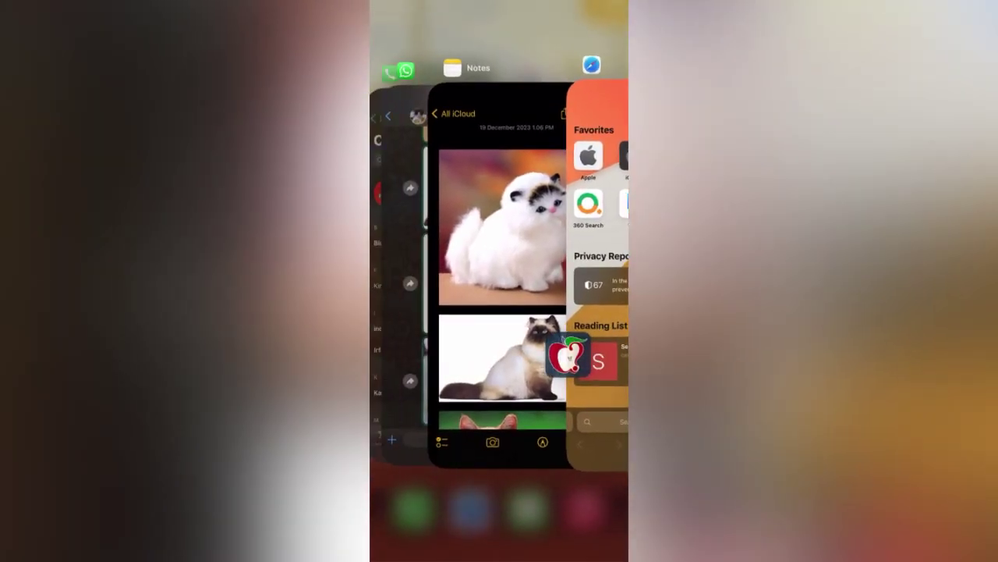
# - Drop the MacRumors iPhone tips link below the cat paragraph, then return to the Home Screen
pyautogui.click(499, 258)
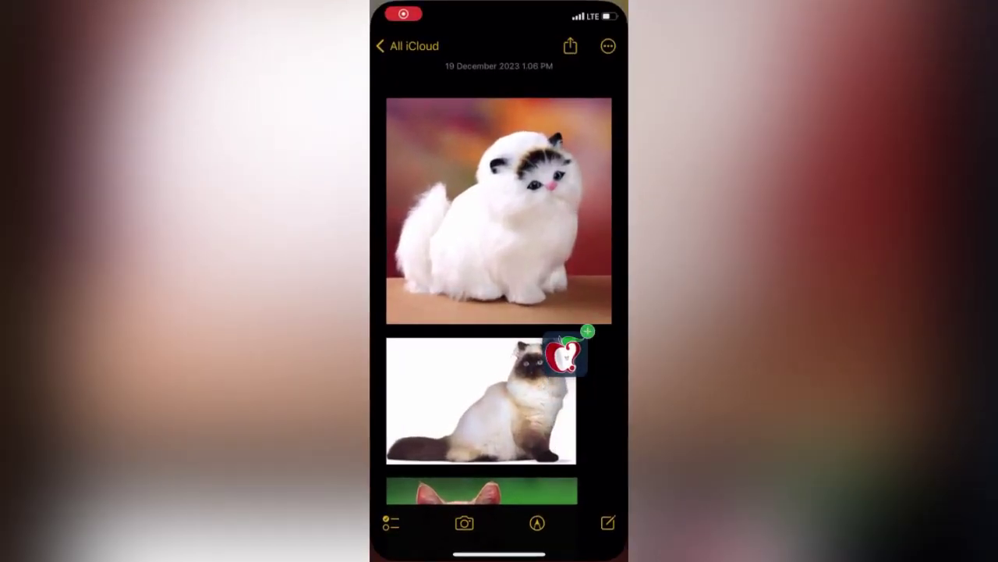
pyautogui.moveTo(568, 355)
pyautogui.mouseDown()
pyautogui.moveTo(543, 491)
pyautogui.moveTo(520, 308)
pyautogui.mouseUp()
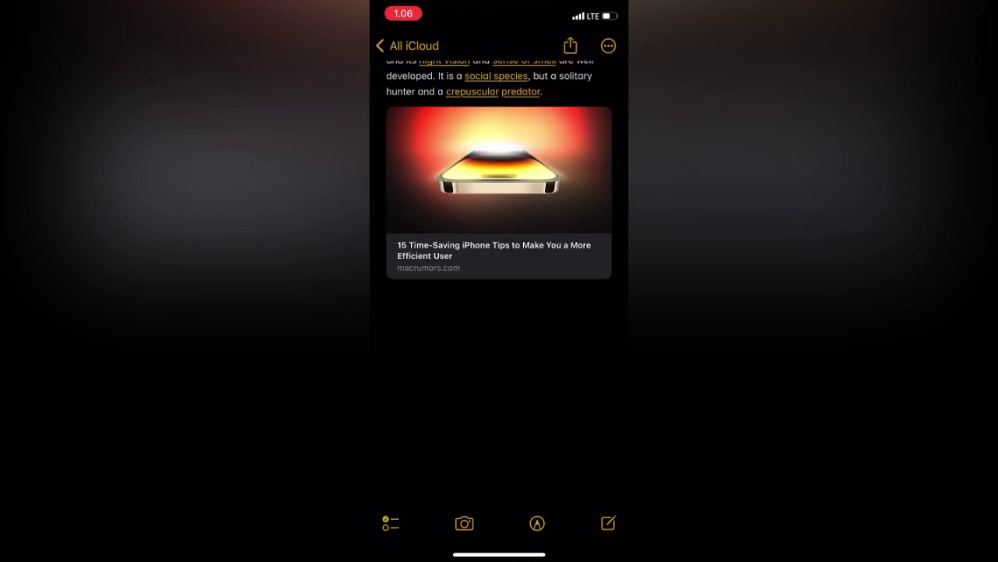
pyautogui.moveTo(499, 553); pyautogui.dragTo(499, 351)
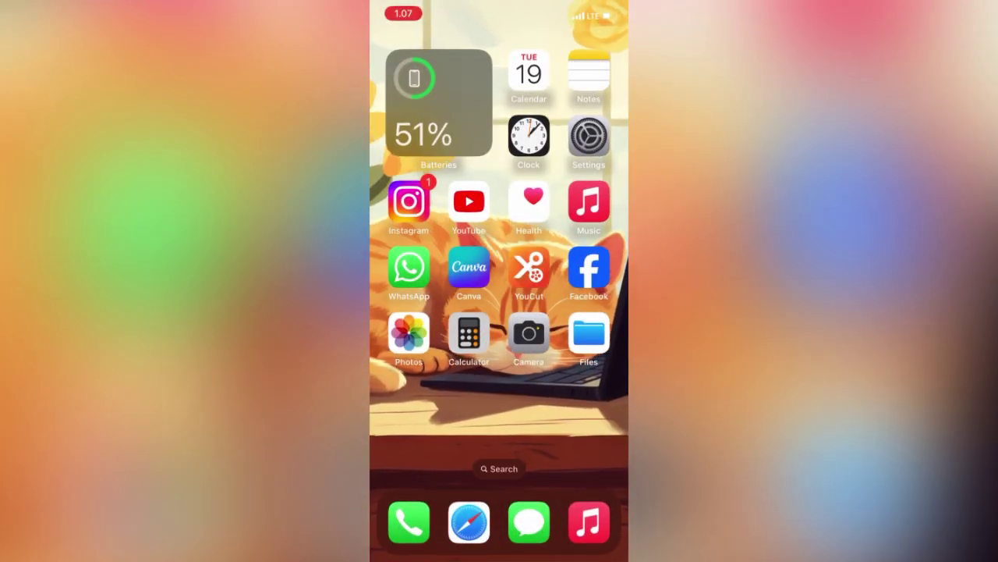